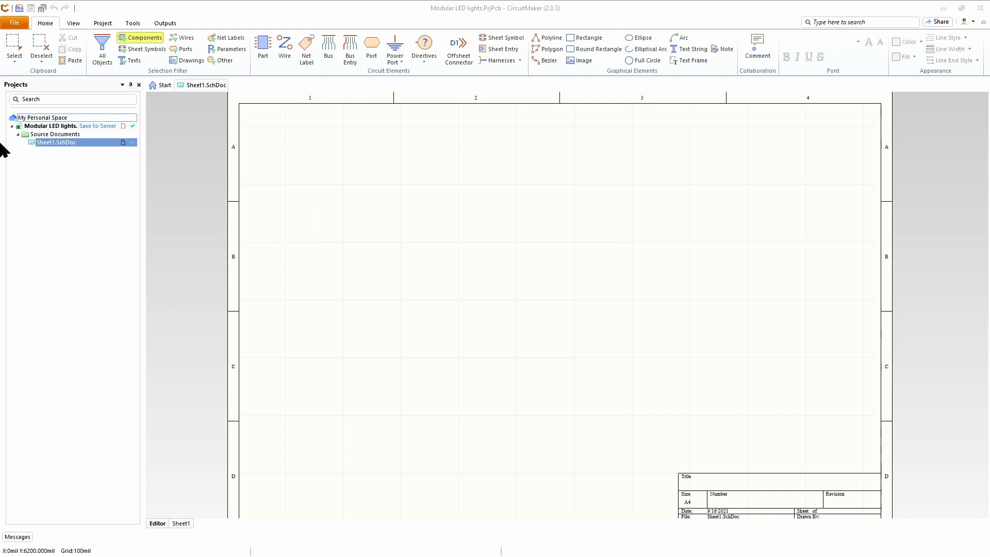
pyautogui.click(16, 24)
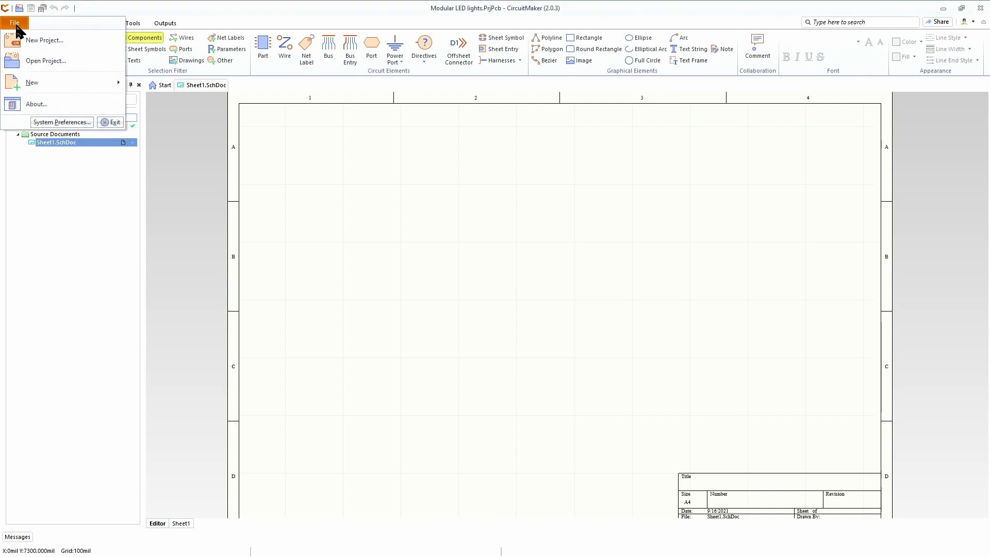
pyautogui.moveTo(60, 85)
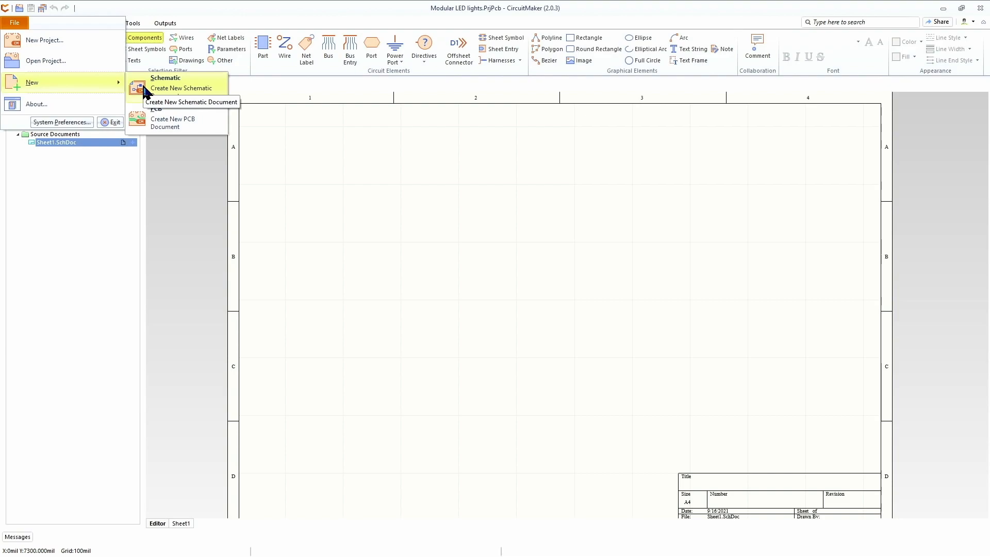
pyautogui.click(366, 277)
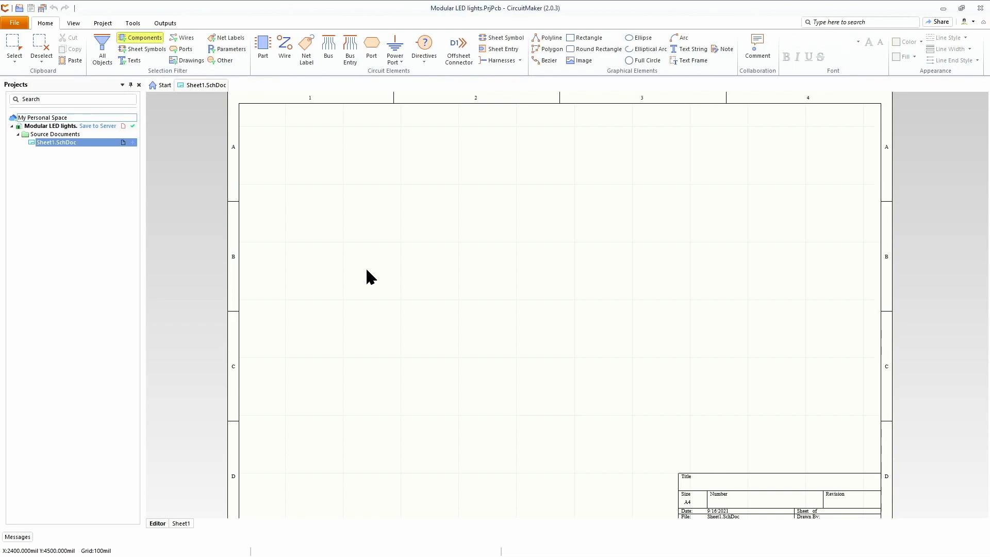
# Step: Open the parts library, choose All Parts, and search for 2138-JE2835AWT-R-U40GA0000-N0000001CT-ND
pyautogui.press('p')
pyautogui.press('p')
pyautogui.hotkey('ctrl', 'c')
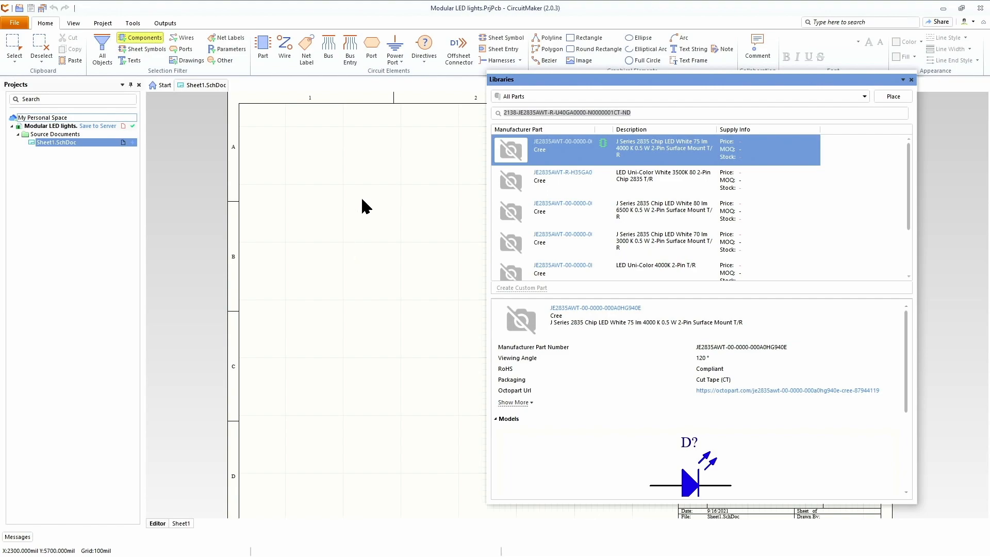
pyautogui.click(825, 98)
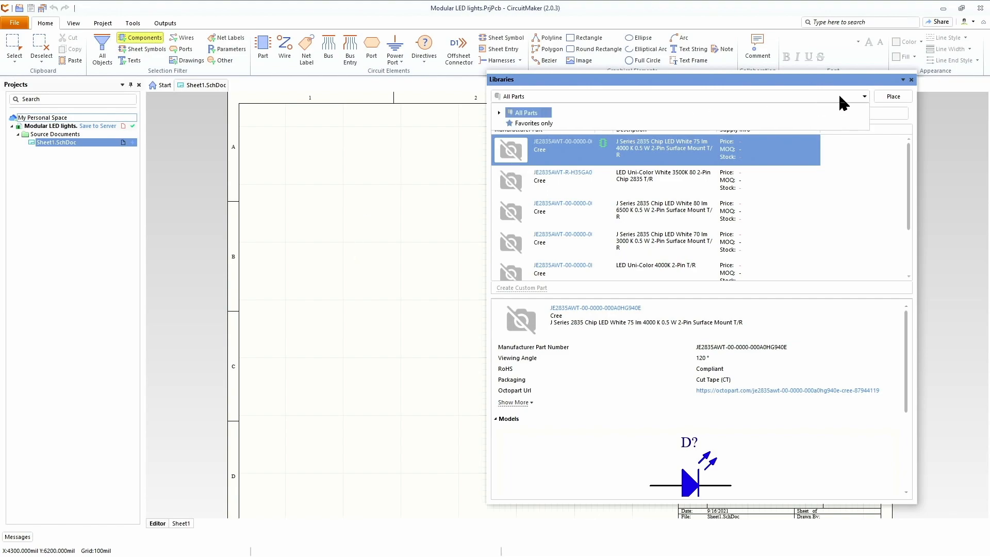
pyautogui.click(526, 113)
pyautogui.click(531, 118)
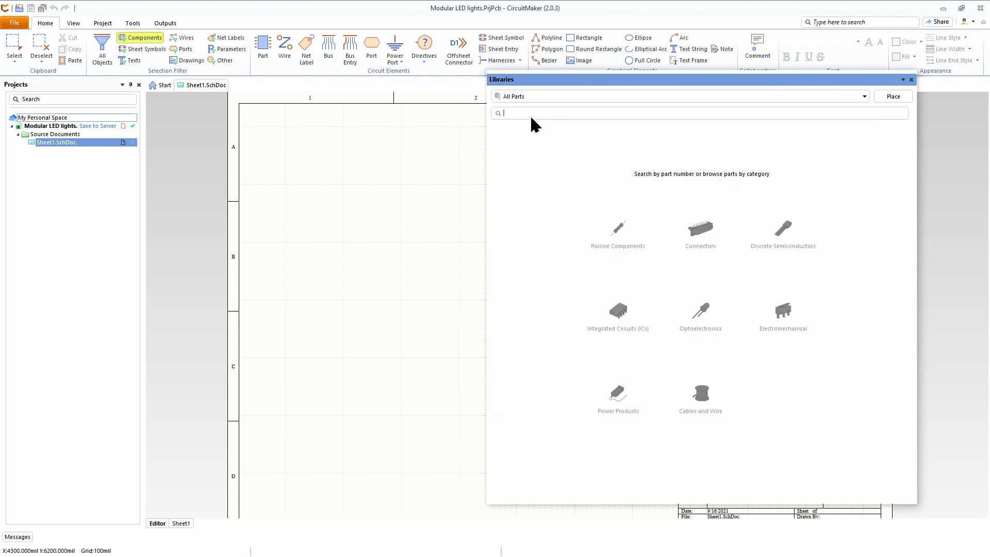
pyautogui.hotkey('ctrl', 'v')
pyautogui.press('Return')
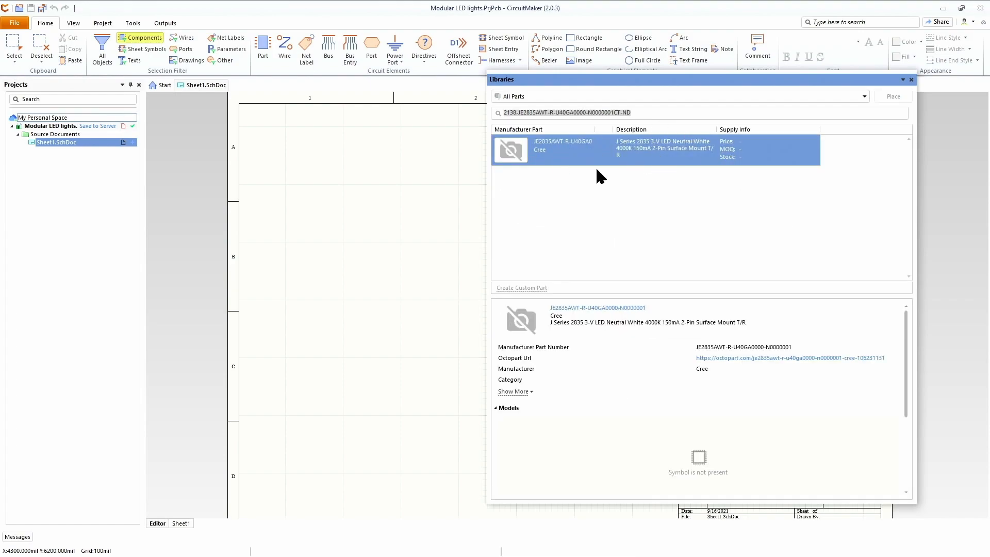
# Step: Search again for the part number JE2835AWT-R-U40GA0000-N0000001CT-ND without the 2138- distributor prefix
pyautogui.scroll(-3, 707, 454)
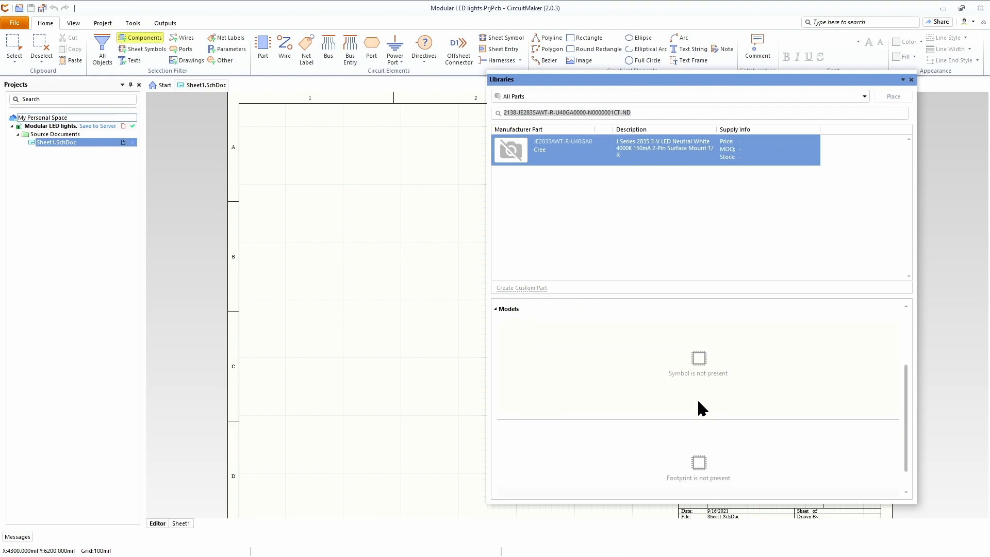
pyautogui.scroll(-1, 706, 478)
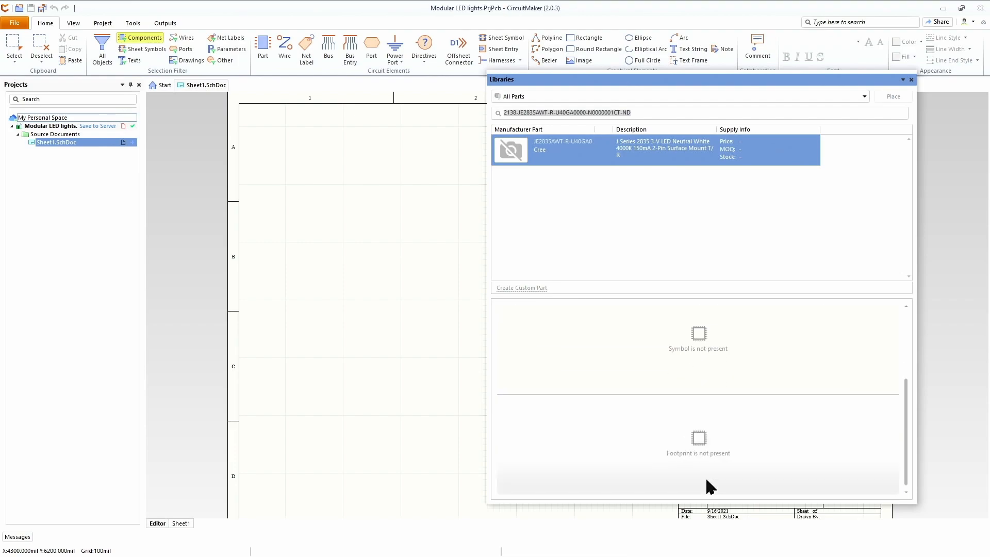
pyautogui.scroll(5, 706, 479)
pyautogui.click(637, 112)
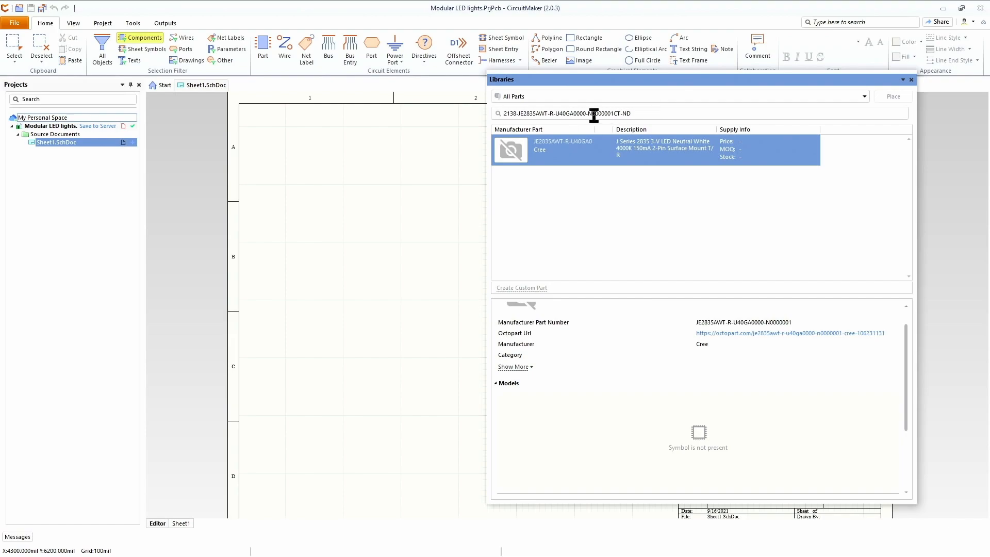
pyautogui.click(518, 114)
pyautogui.press('BackSpace')
pyautogui.press('BackSpace')
pyautogui.press('BackSpace')
pyautogui.press('BackSpace')
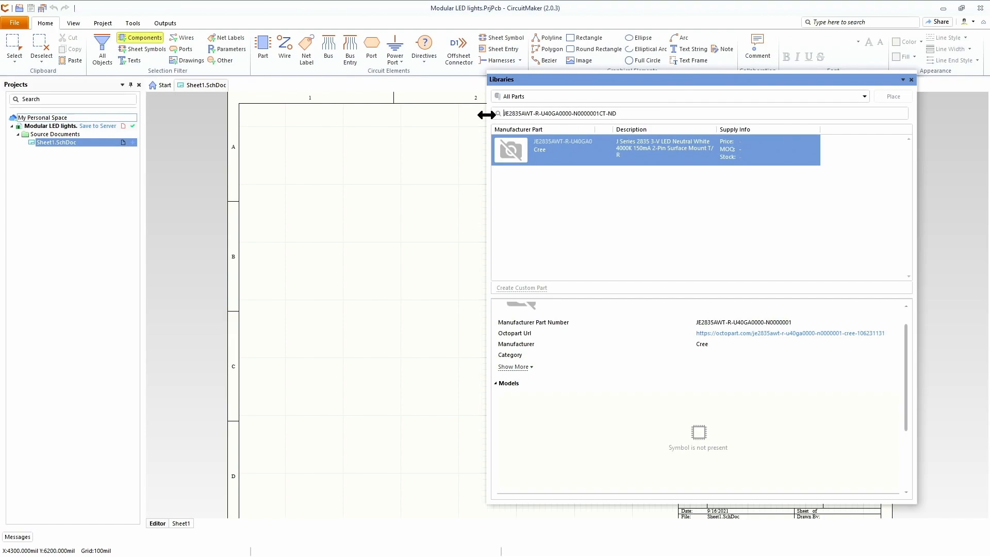
pyautogui.press('Return')
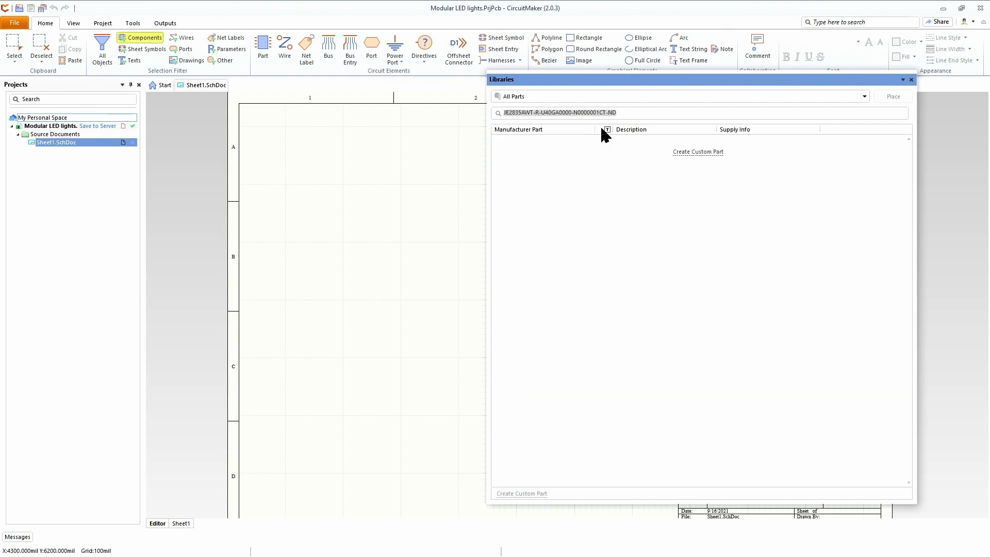
# Step: Shorten the library search term to JE2835AWT and run the search
pyautogui.click(551, 113)
pyautogui.moveTo(536, 112); pyautogui.dragTo(650, 116)
pyautogui.press('BackSpace')
pyautogui.press('Return')
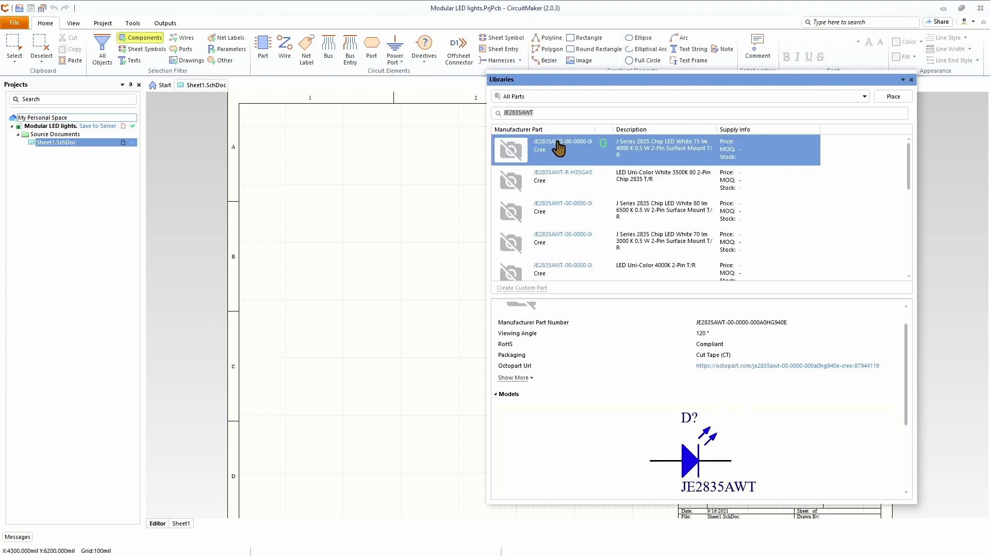
# Step: Browse the JE2835AWT results and inspect the first part's schematic symbol and footprint preview
pyautogui.scroll(-3, 683, 217)
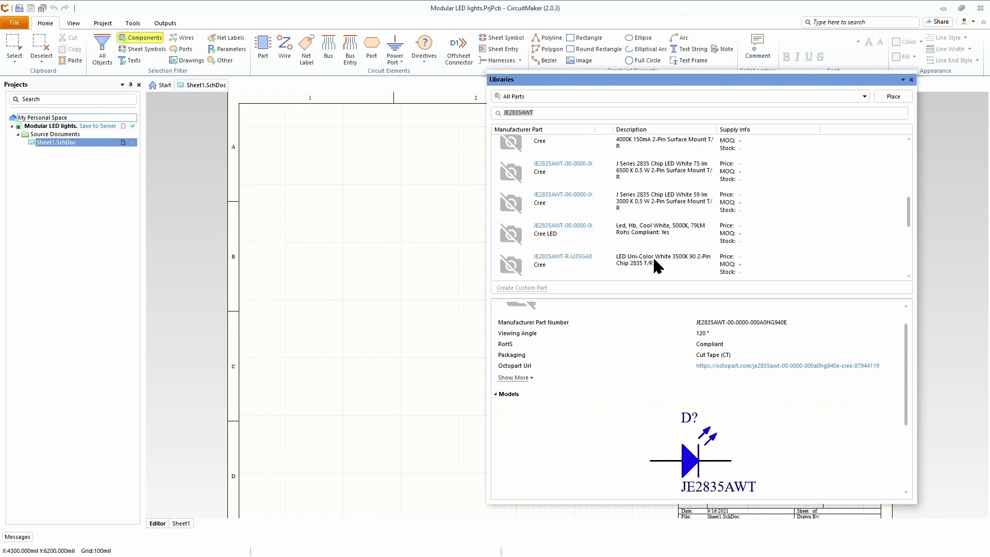
pyautogui.scroll(3, 659, 206)
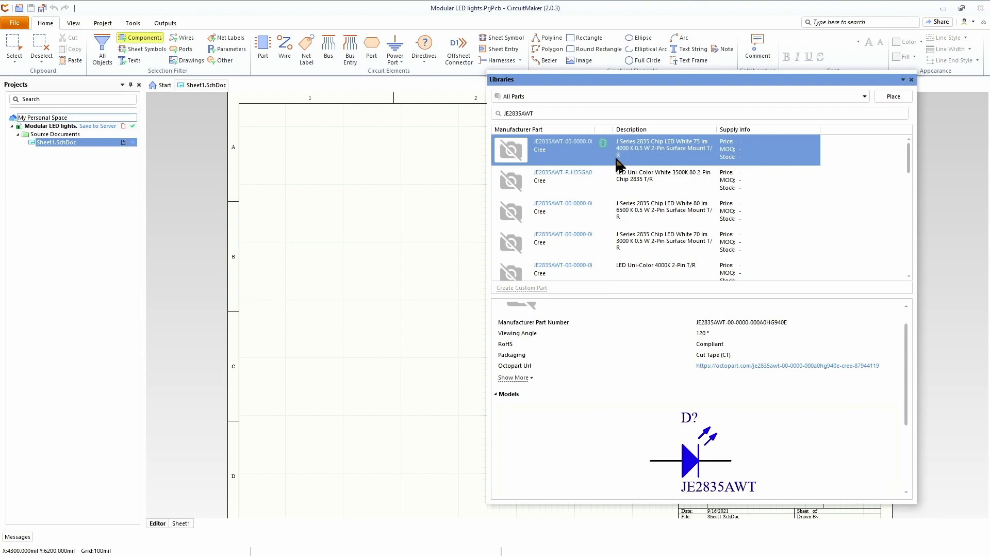
pyautogui.scroll(-1, 887, 398)
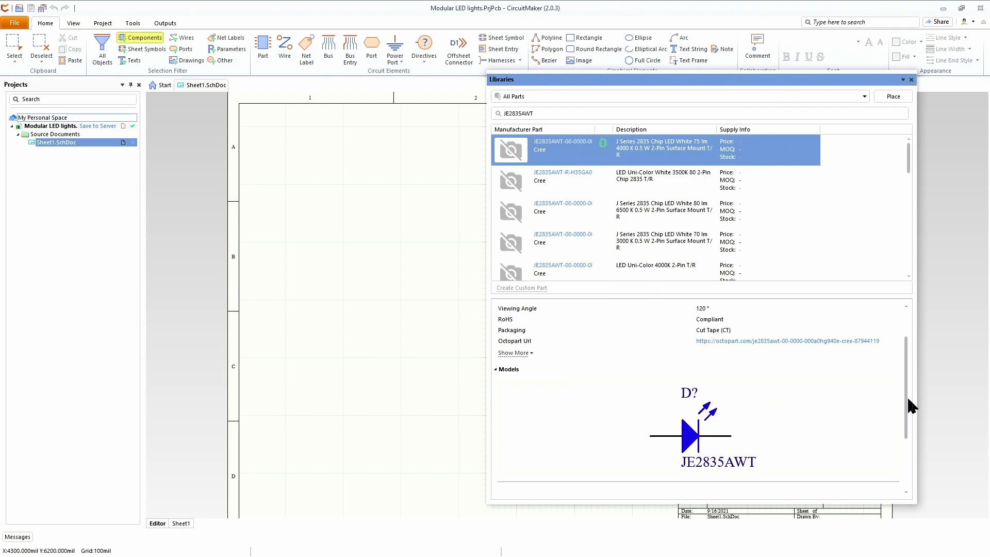
pyautogui.moveTo(908, 399); pyautogui.dragTo(916, 466)
pyautogui.click(691, 441)
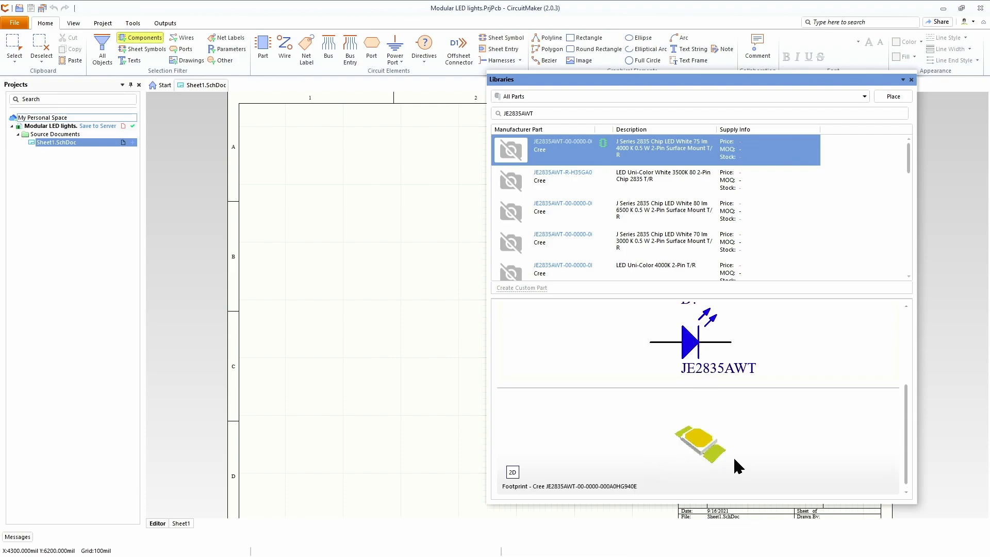
pyautogui.moveTo(908, 454); pyautogui.dragTo(909, 345)
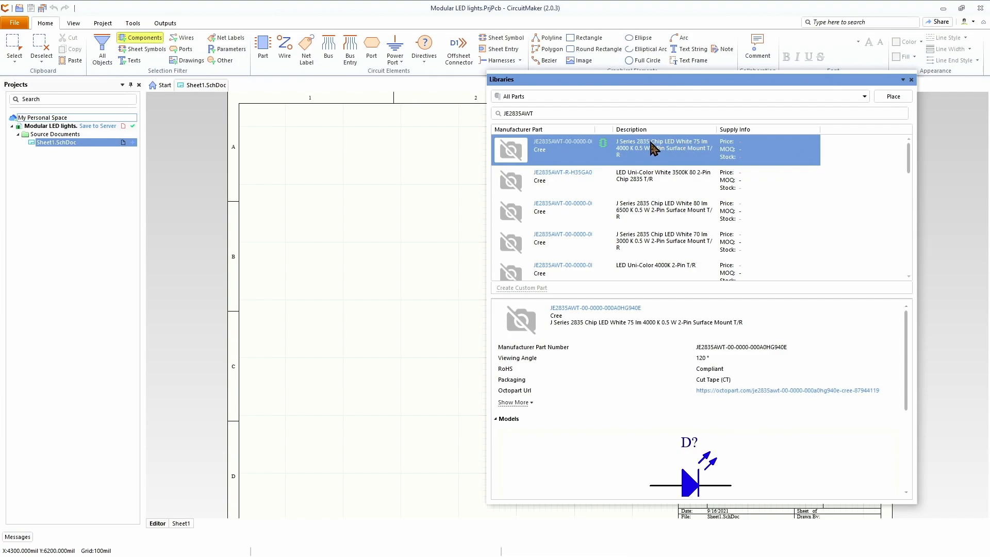
# Step: Place the first JE2835AWT LED on the schematic, rotated to vertical, in the sheet's upper-left area
pyautogui.click(894, 97)
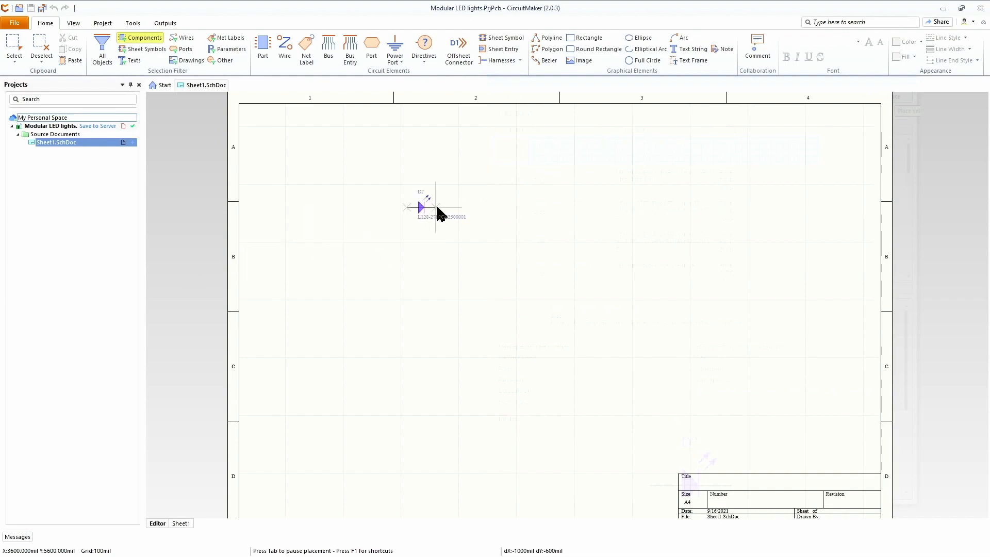
pyautogui.press('space')
pyautogui.press('space')
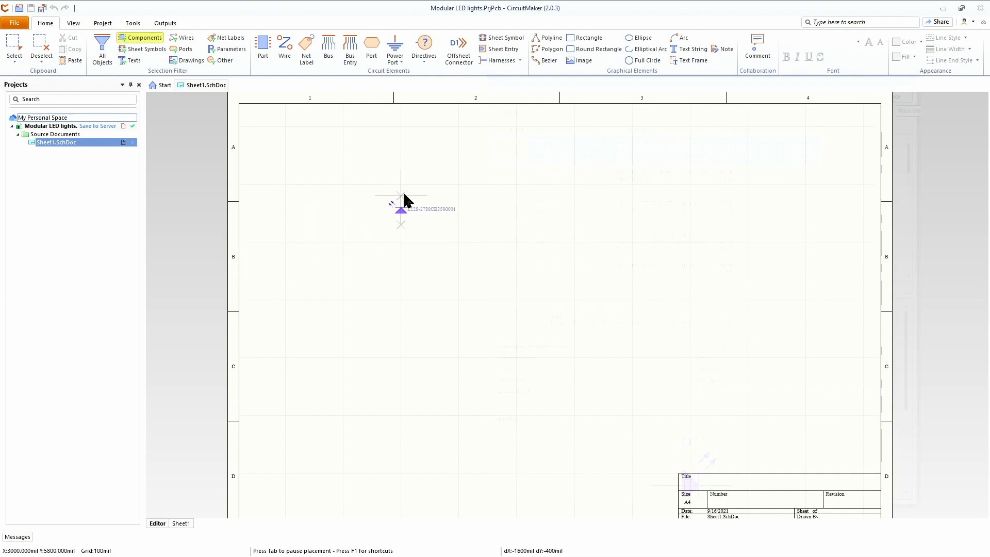
pyautogui.press('space')
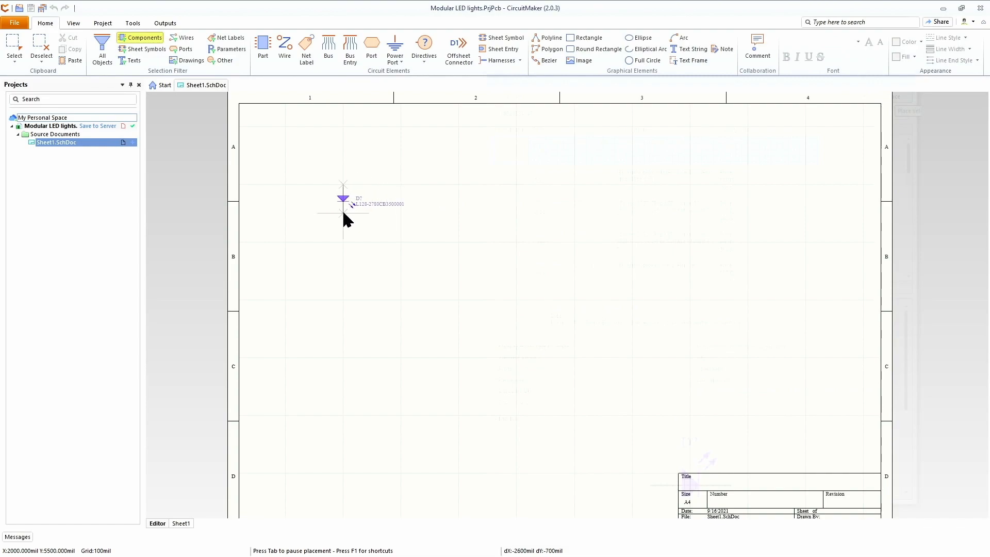
pyautogui.click(342, 211)
# Step: Place three more LEDs in a vertical column below the first one and end placement
pyautogui.click(911, 80)
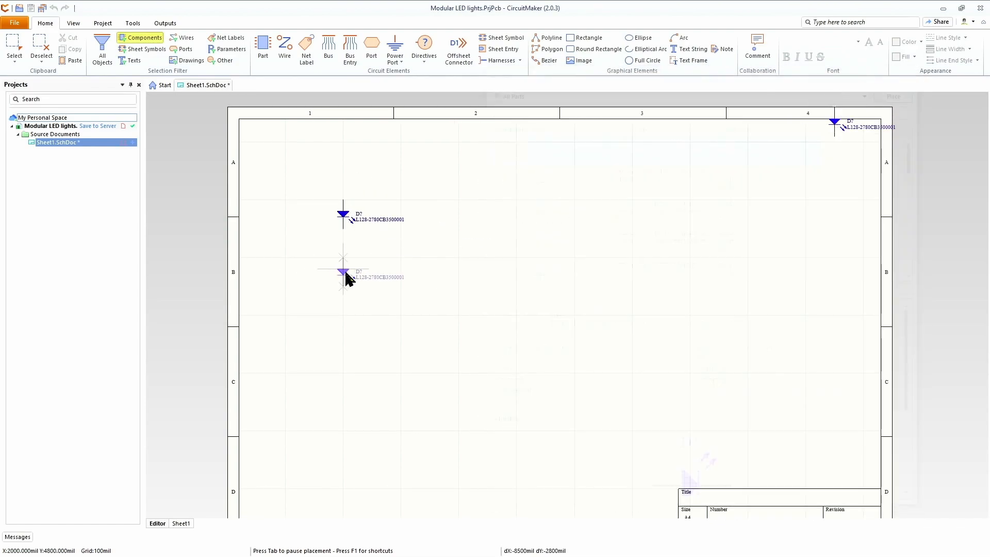
pyautogui.click(346, 277)
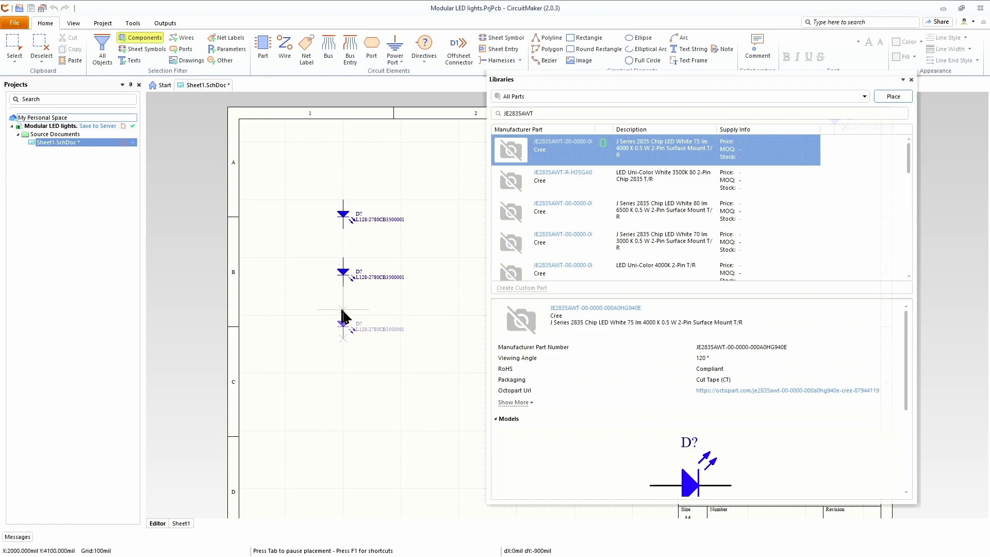
pyautogui.click(343, 320)
pyautogui.click(343, 379)
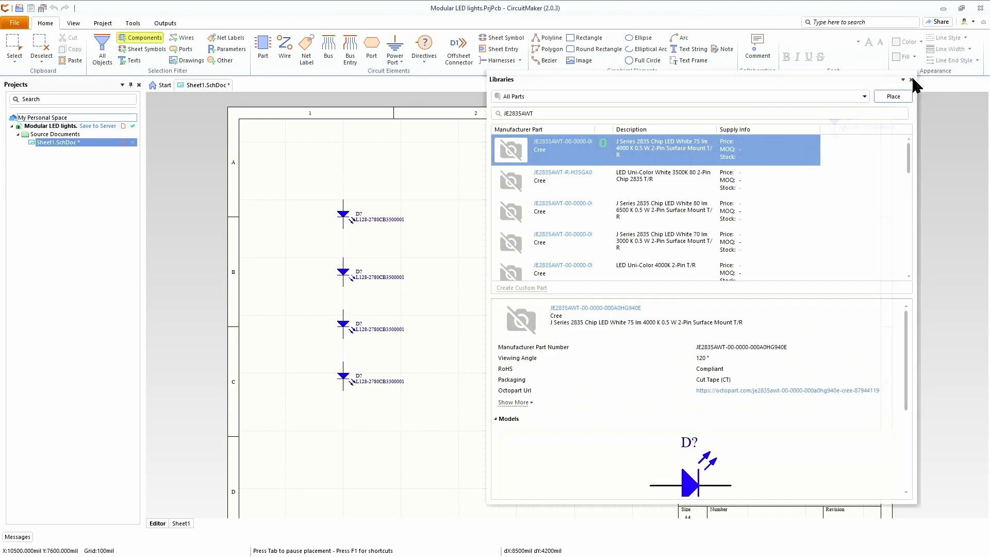
pyautogui.click(911, 79)
pyautogui.press('Escape')
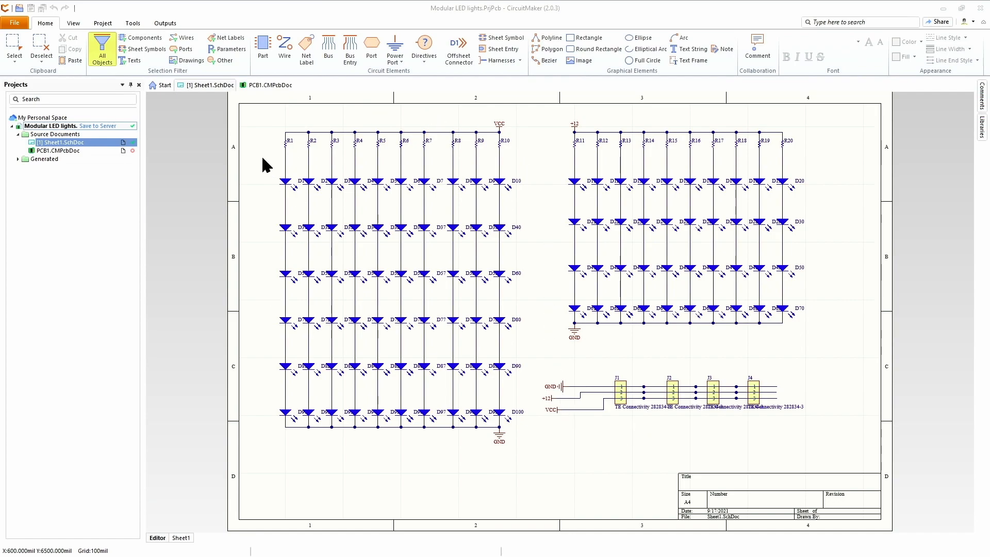
# Step: Open the PCB document in 3D view and inspect the top side of the LED board
pyautogui.click(270, 86)
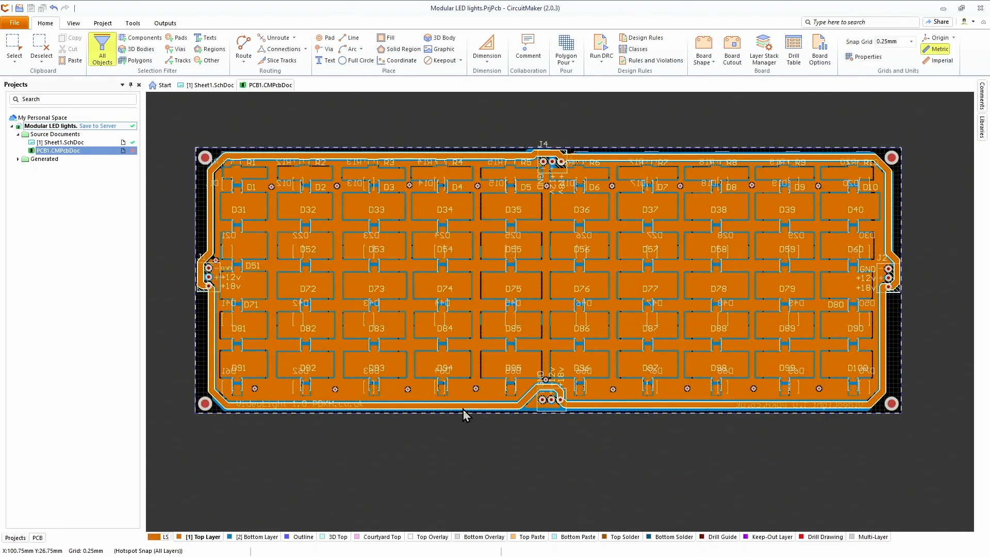
pyautogui.press('3')
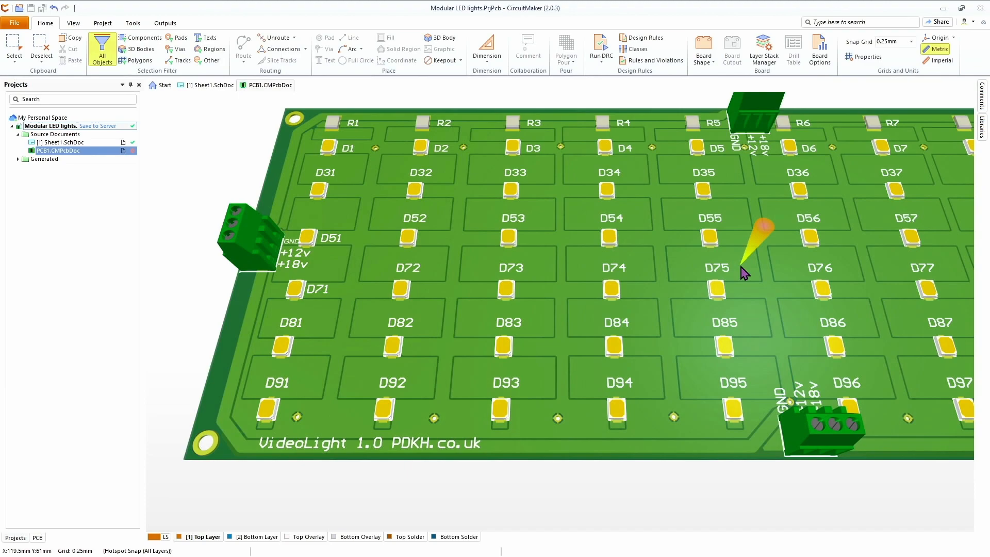
pyautogui.moveTo(741, 267); pyautogui.dragTo(744, 272, button='right')
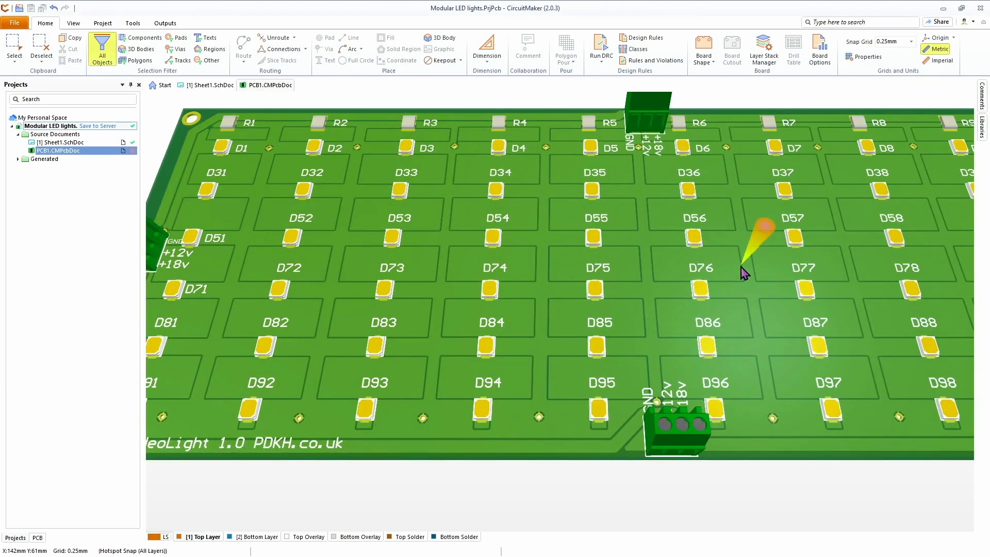
pyautogui.keyDown('shift'); pyautogui.scroll(1, 742, 266); pyautogui.keyUp('shift')
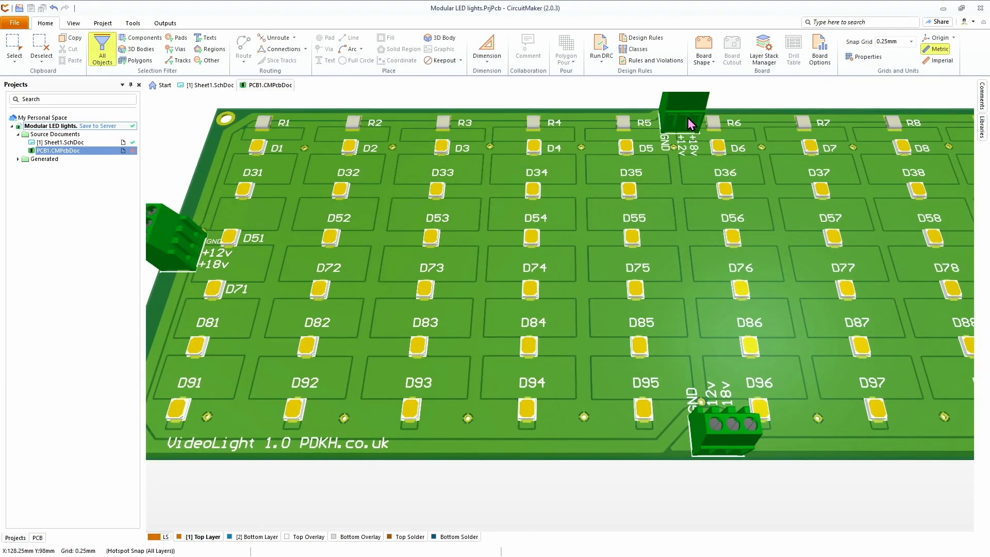
pyautogui.moveTo(688, 117); pyautogui.dragTo(688, 151, button='right')
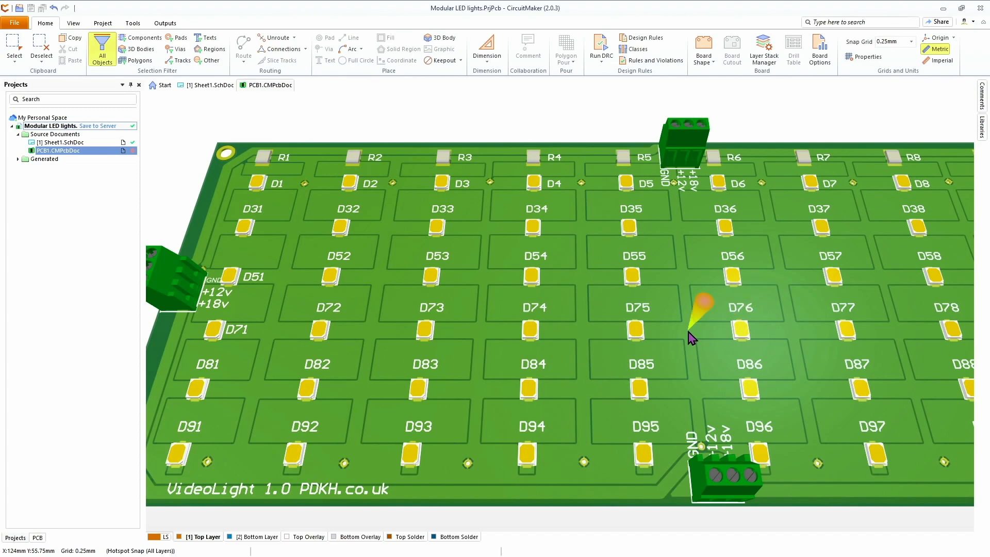
pyautogui.keyDown('shift'); pyautogui.scroll(-14, 688, 331); pyautogui.keyUp('shift')
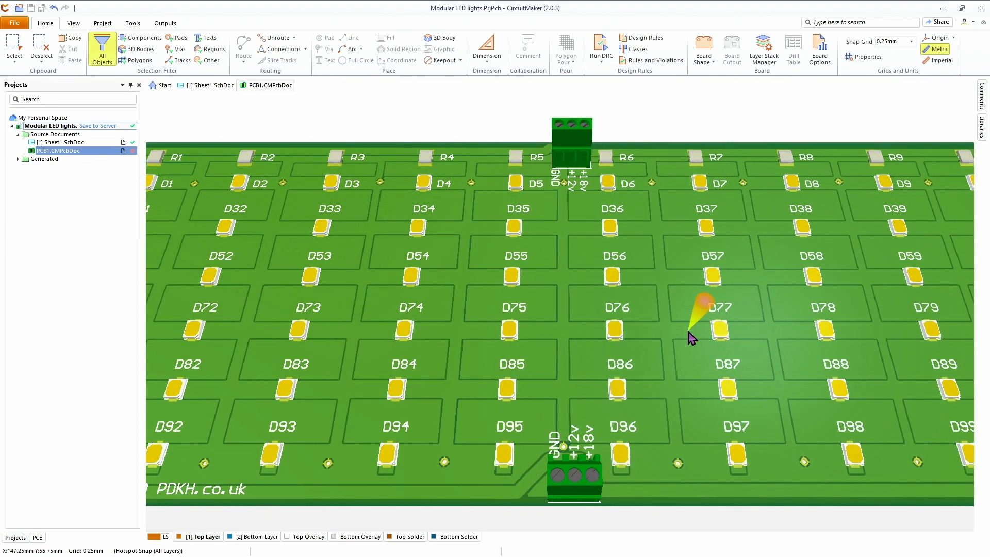
pyautogui.keyDown('shift'); pyautogui.scroll(5, 691, 338); pyautogui.keyUp('shift')
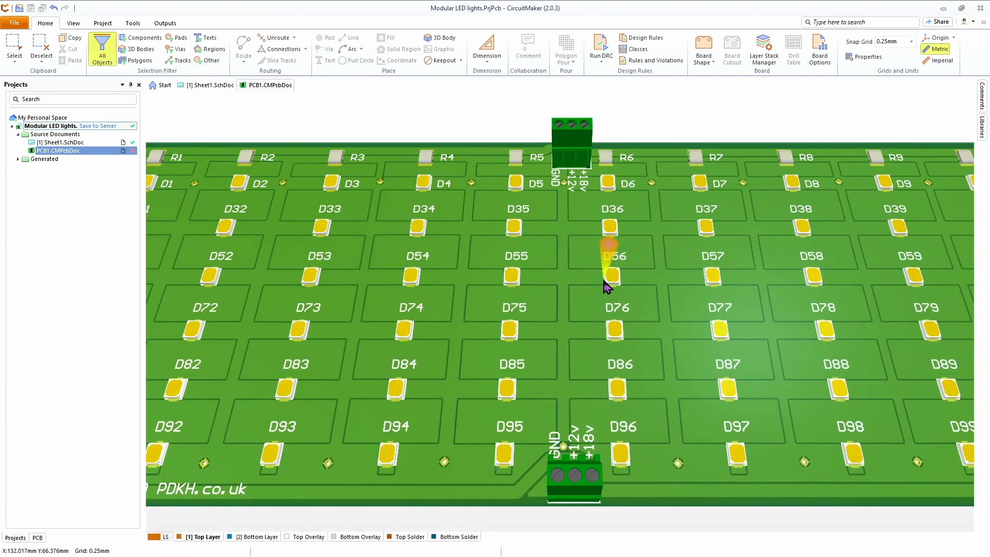
# Step: Flip the board in the 3D view and examine its bottom side
pyautogui.press('v')
pyautogui.press('b')
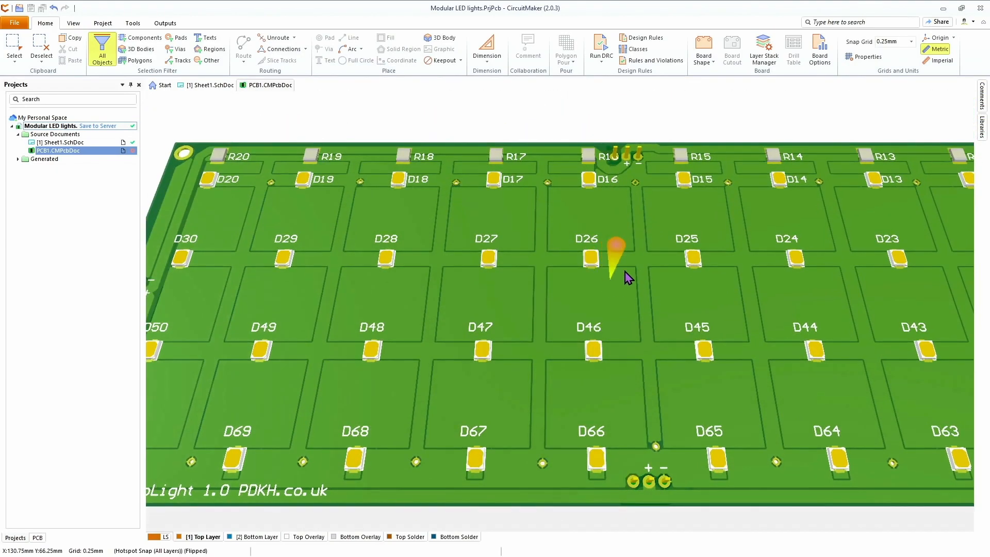
pyautogui.press('shift')
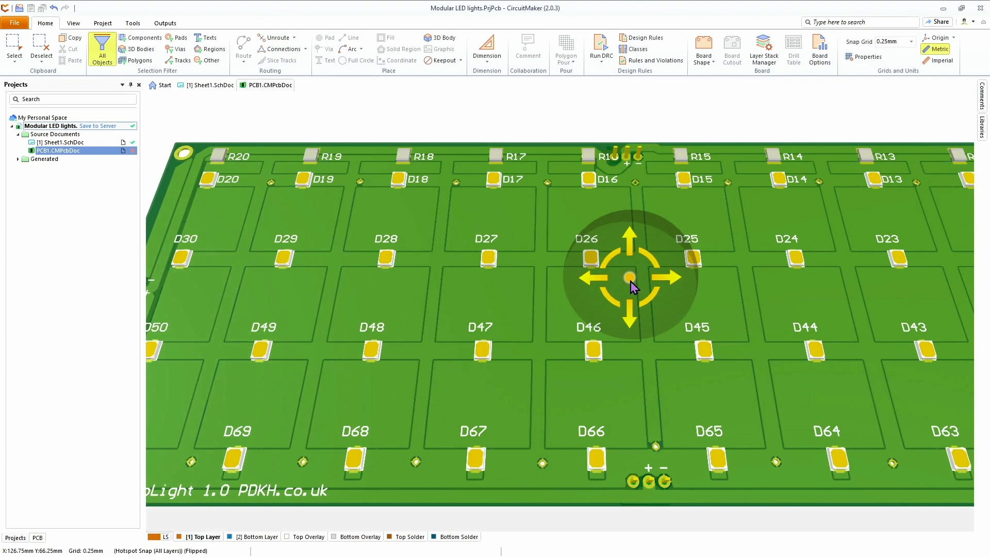
pyautogui.keyDown('shift'); pyautogui.scroll(1, 630, 281); pyautogui.keyUp('shift')
pyautogui.keyDown('ctrl'); pyautogui.scroll(-2, 630, 281); pyautogui.keyUp('ctrl')
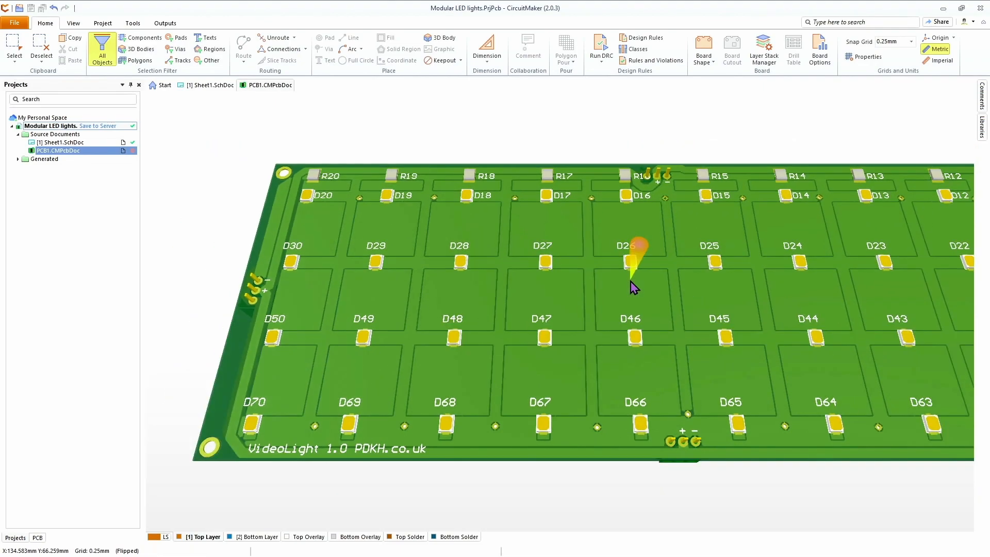
pyautogui.keyDown('shift'); pyautogui.scroll(-1, 634, 286); pyautogui.keyUp('shift')
pyautogui.keyDown('ctrl'); pyautogui.scroll(-1, 633, 287); pyautogui.keyUp('ctrl')
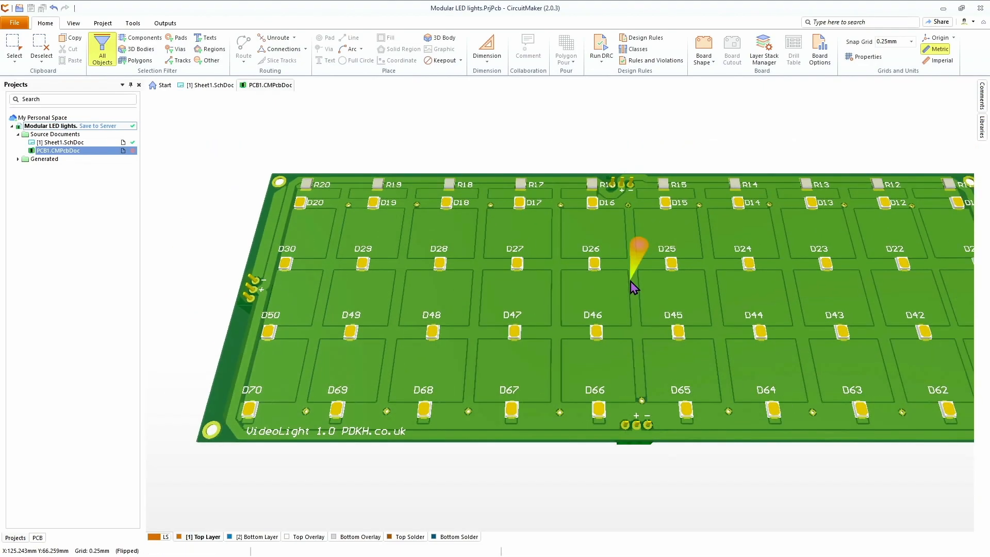
# Step: Open the project's Generate outputs dialog
pyautogui.keyDown('shift'); pyautogui.scroll(-1, 633, 287); pyautogui.keyUp('shift')
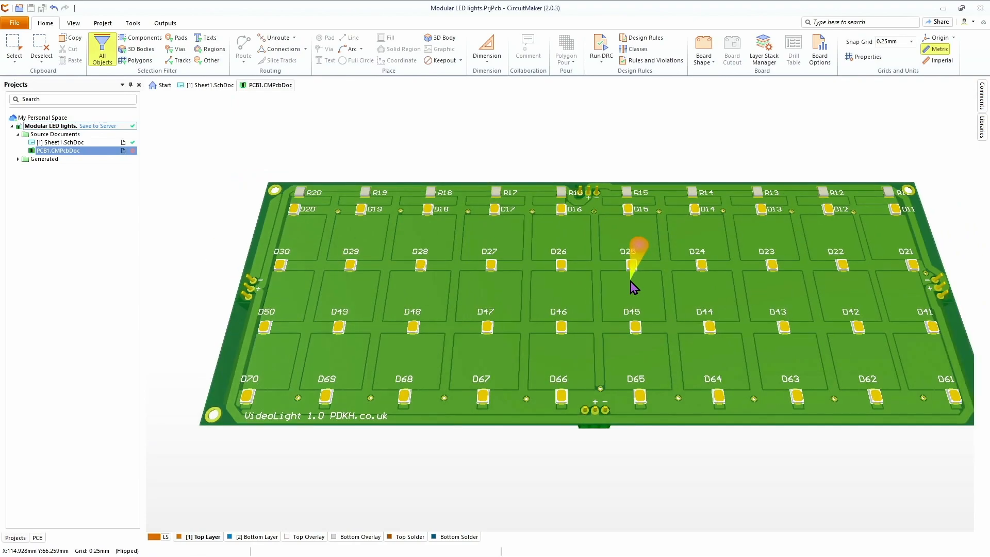
pyautogui.keyDown('shift'); pyautogui.scroll(-1, 633, 287); pyautogui.keyUp('shift')
pyautogui.keyDown('ctrl'); pyautogui.scroll(-1, 633, 287); pyautogui.keyUp('ctrl')
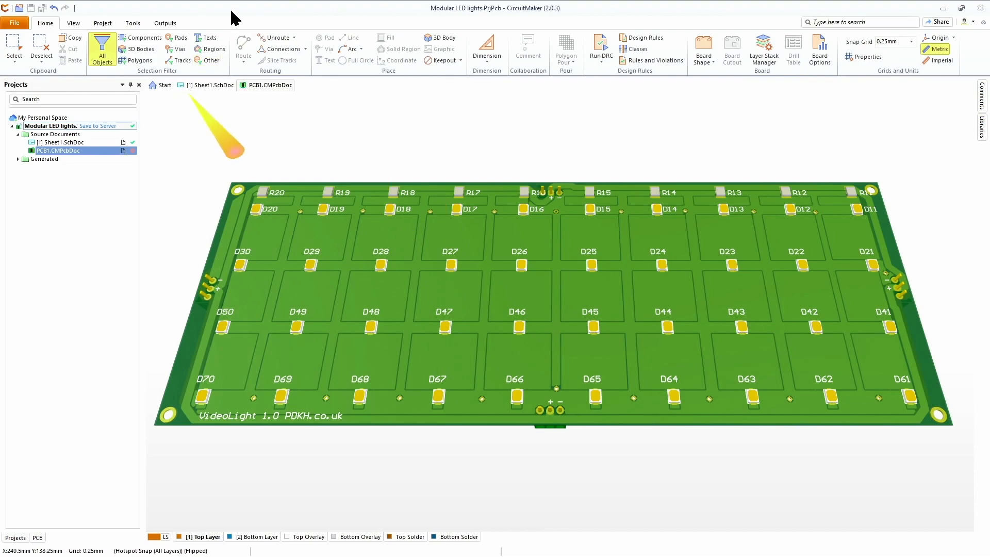
pyautogui.click(104, 24)
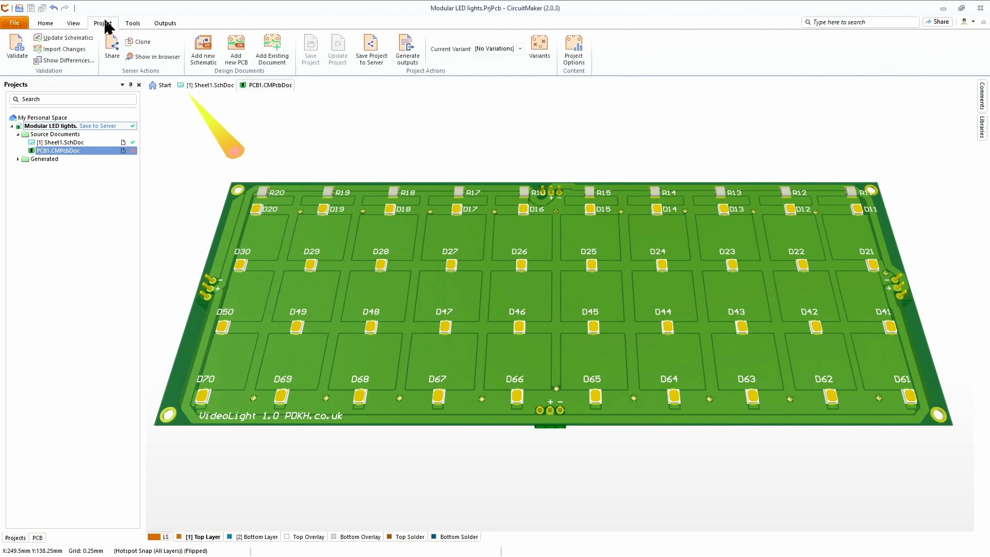
pyautogui.click(174, 24)
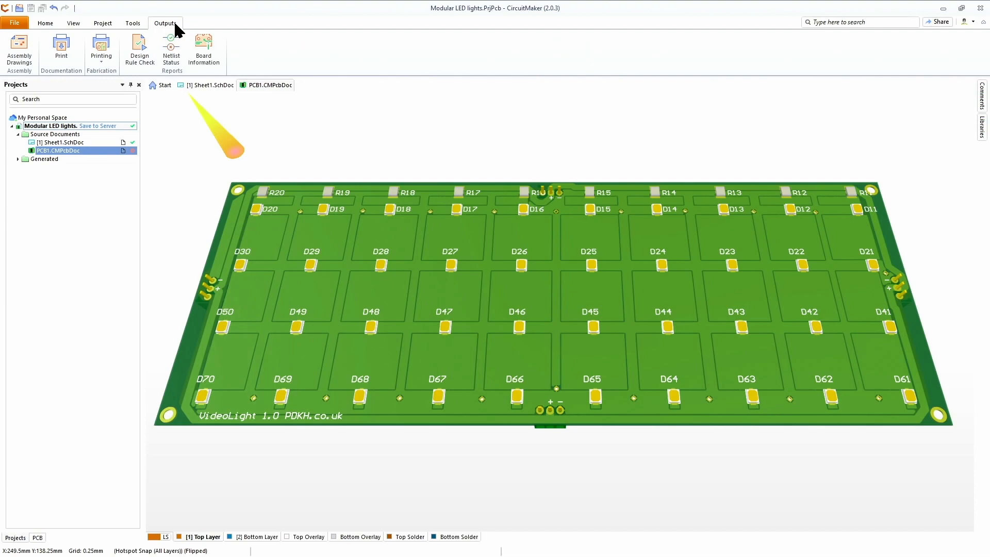
pyautogui.click(102, 23)
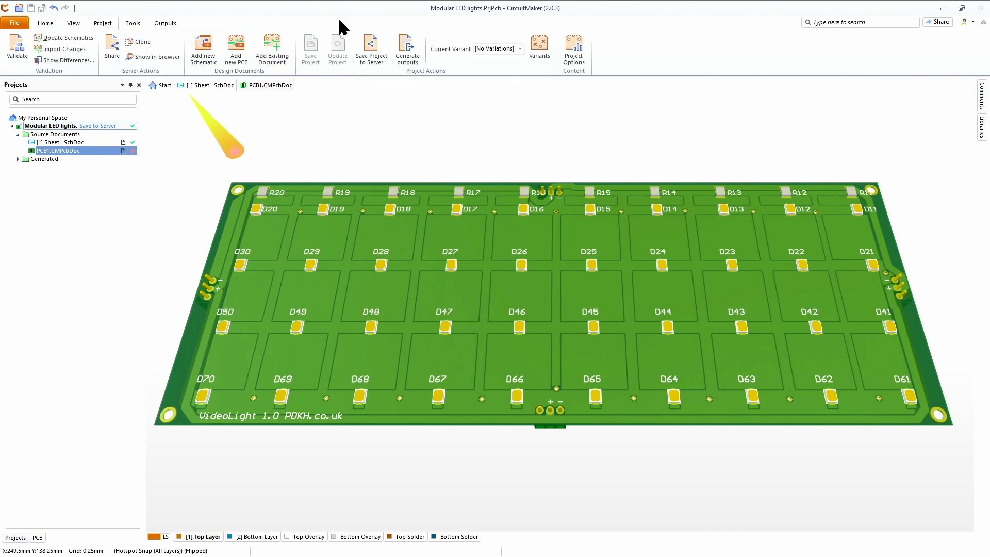
pyautogui.click(407, 46)
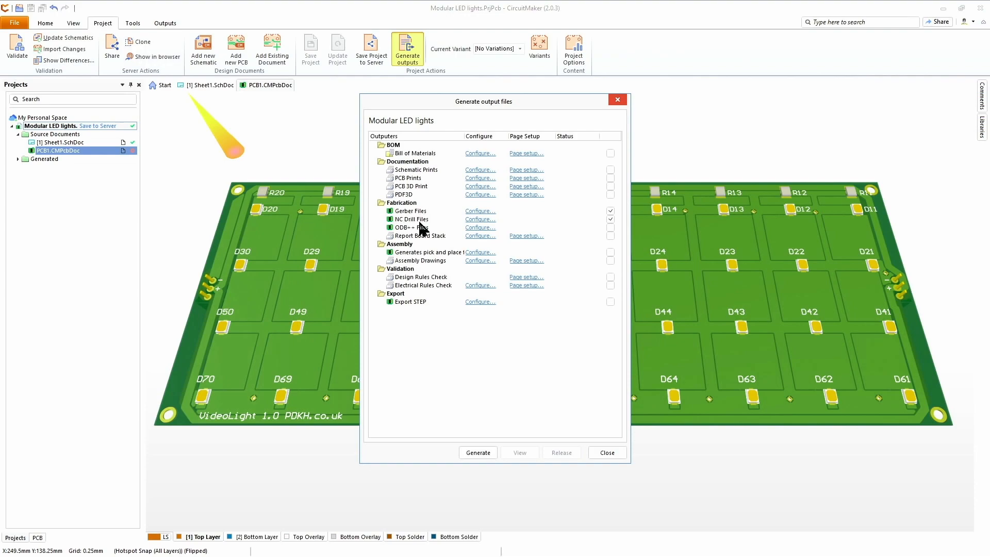
# Step: Review the Gerber Files setup across all its tabs and the NC Drill Files setup, accepting both
pyautogui.click(485, 211)
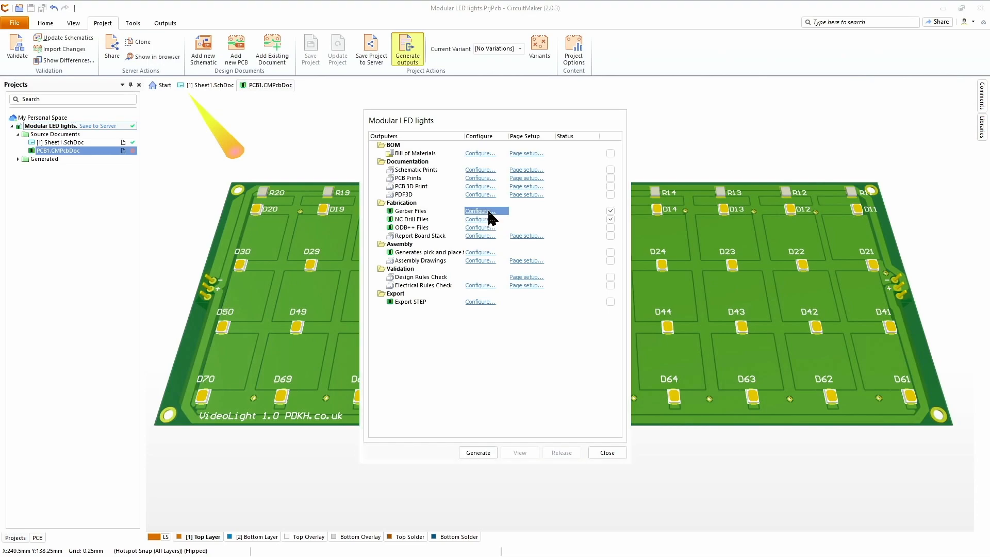
pyautogui.click(356, 159)
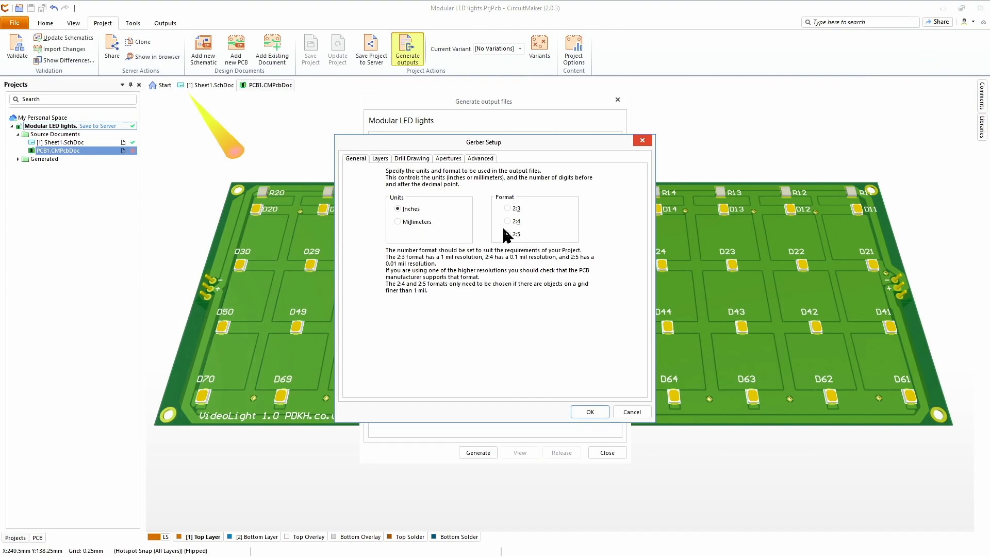
pyautogui.click(380, 159)
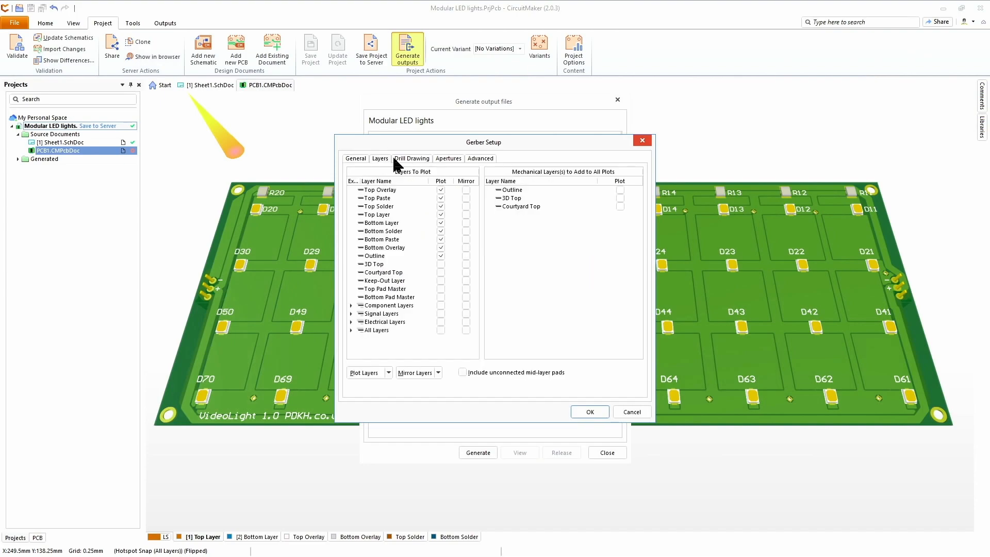
pyautogui.click(422, 160)
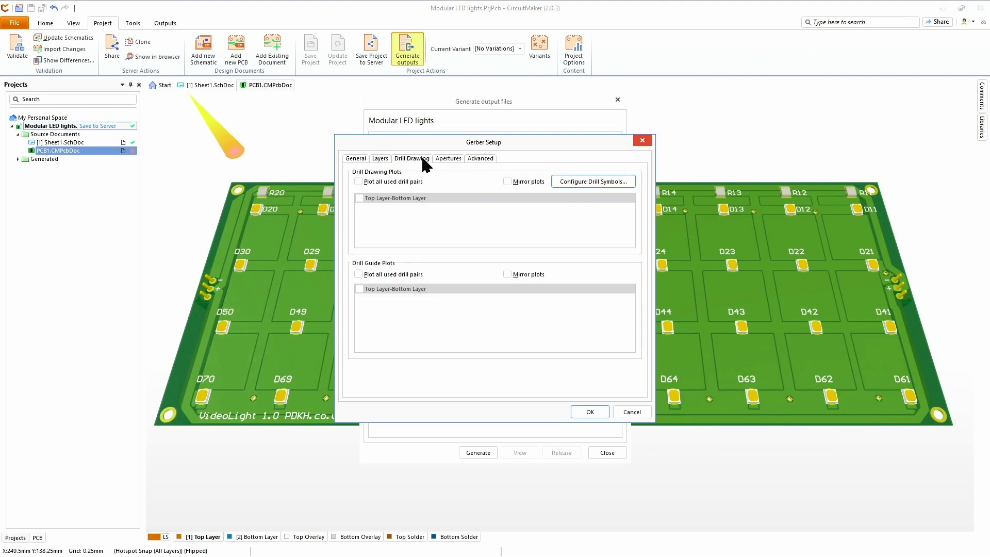
pyautogui.click(445, 160)
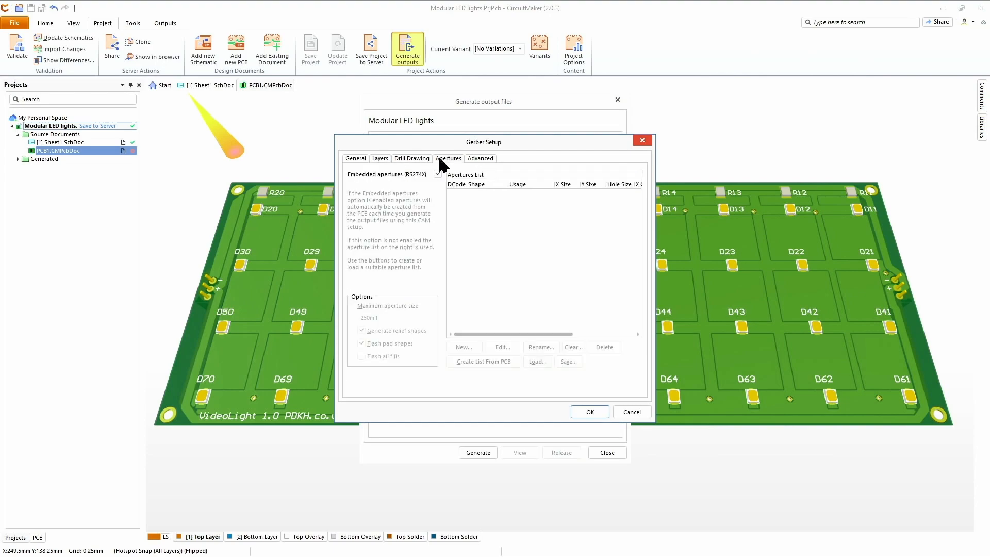
pyautogui.click(485, 158)
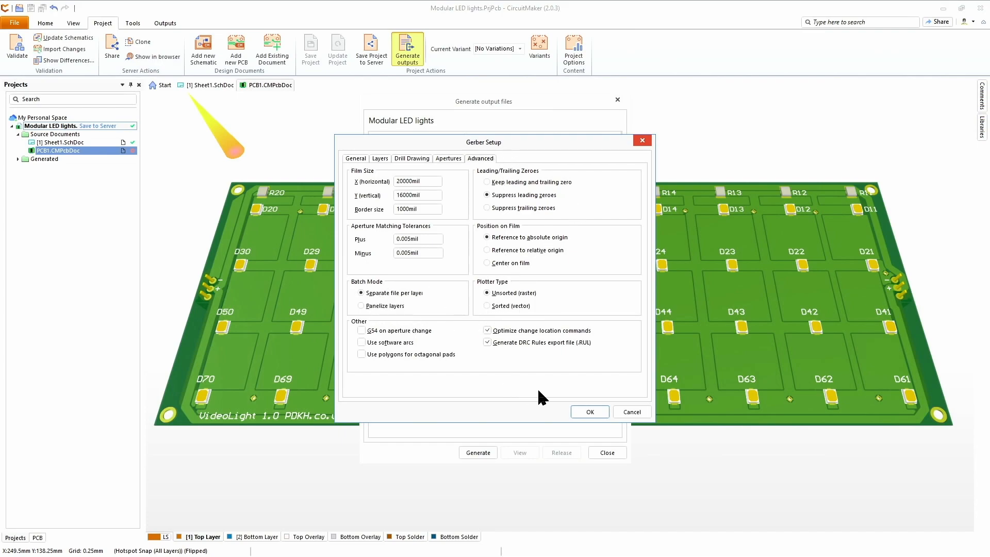
pyautogui.click(597, 413)
pyautogui.click(451, 238)
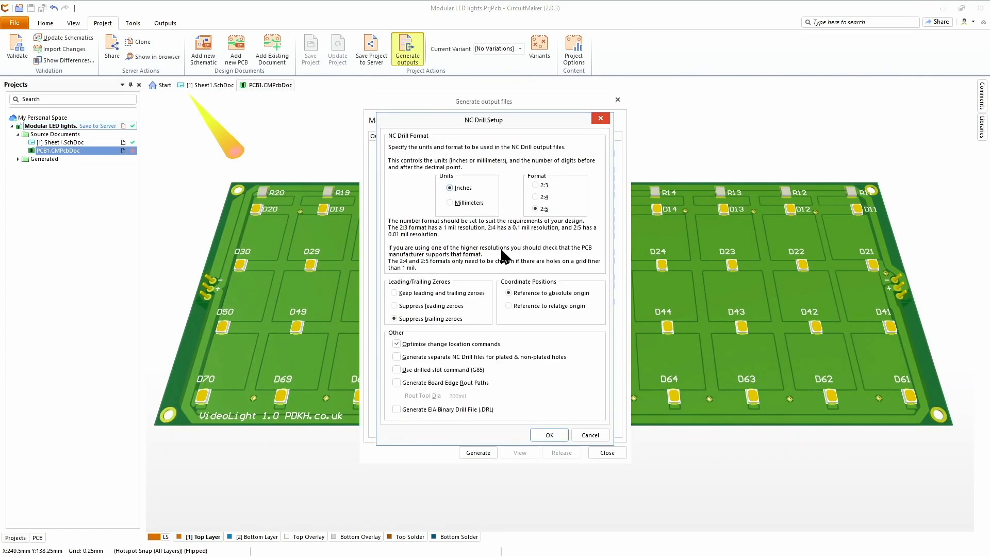
pyautogui.click(551, 435)
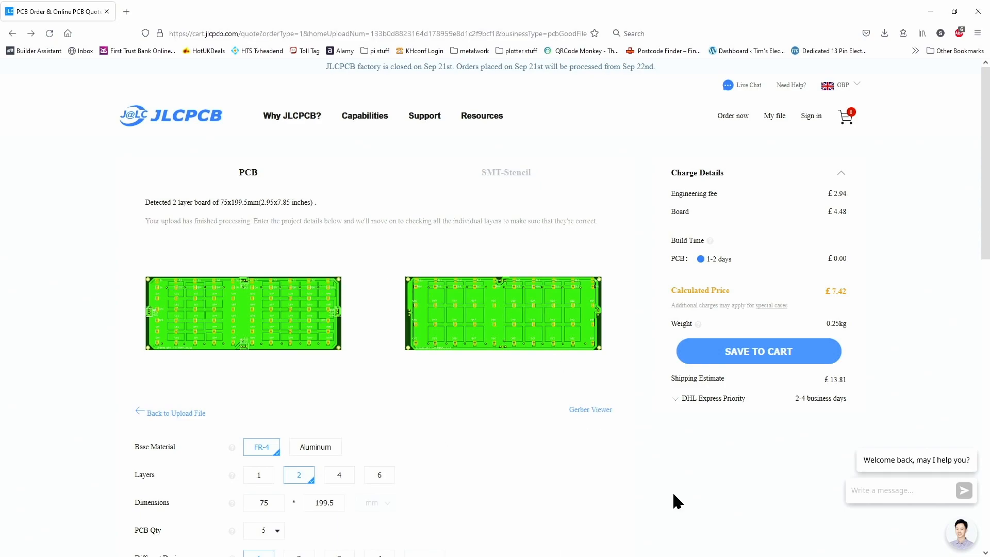
# Step: In the JLCPCB online quote page in the browser, set the PCB quantity to 25
pyautogui.scroll(-3, 564, 428)
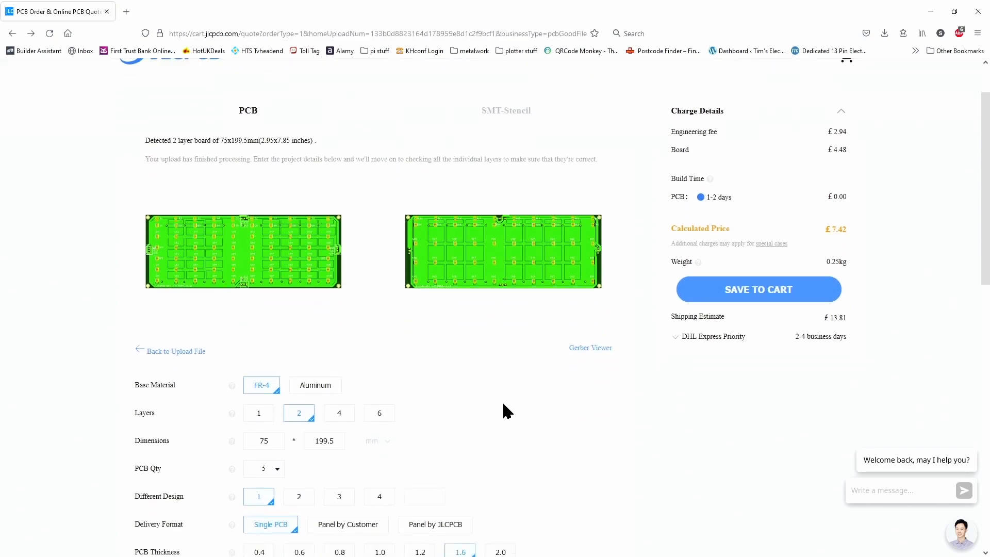
pyautogui.scroll(-1, 541, 377)
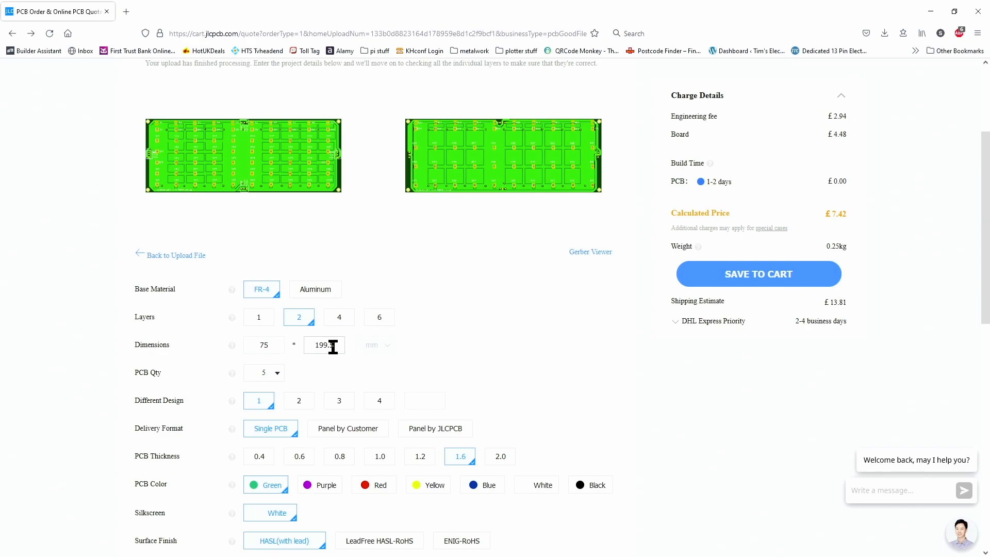
pyautogui.click(276, 374)
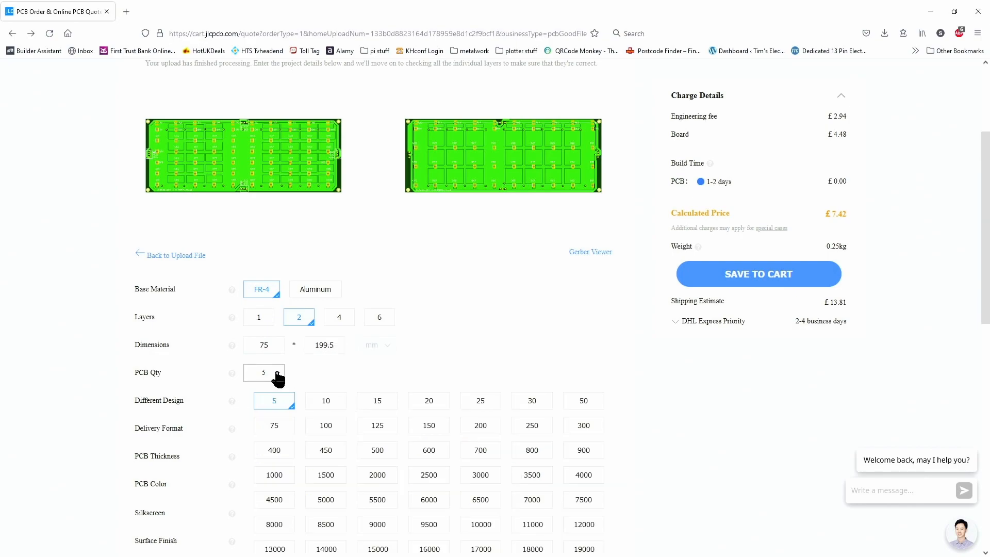
pyautogui.click(481, 402)
# Step: Set the PCB colour to White
pyautogui.scroll(-2, 502, 308)
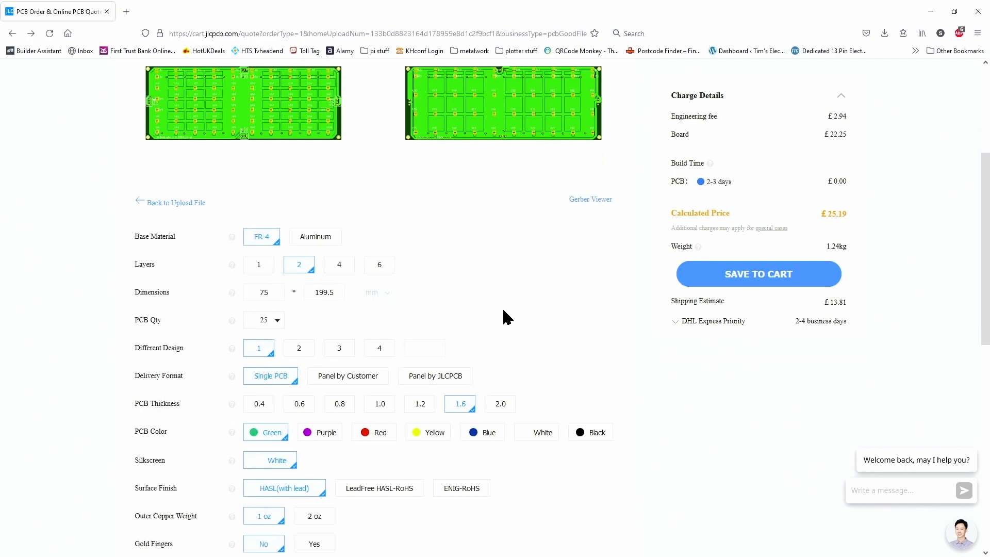
pyautogui.click(280, 323)
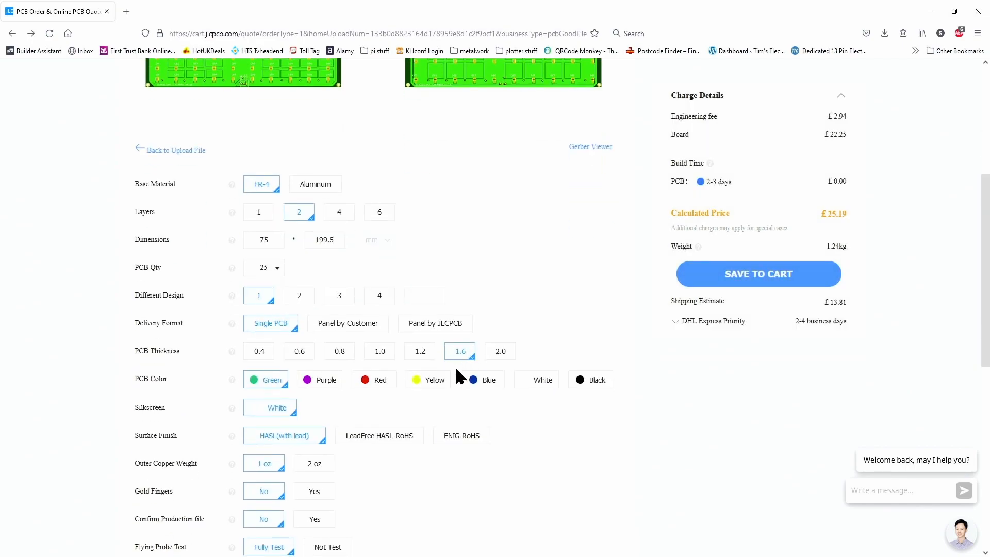
pyautogui.click(545, 380)
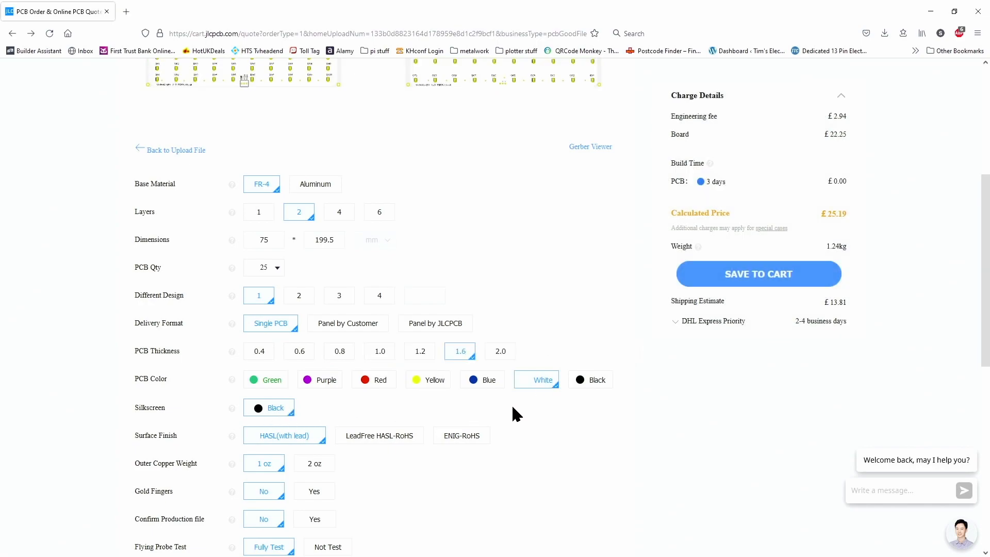
# Step: Try the ENIG-RoHS and LeadFree HASL-RoHS surface finishes, returning to HASL(with lead)
pyautogui.scroll(-1, 576, 408)
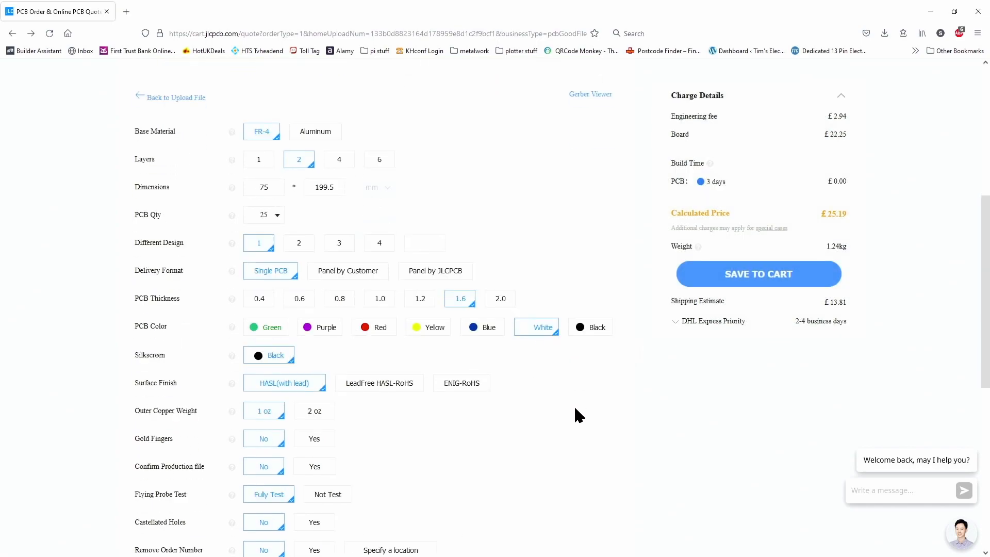
pyautogui.click(477, 393)
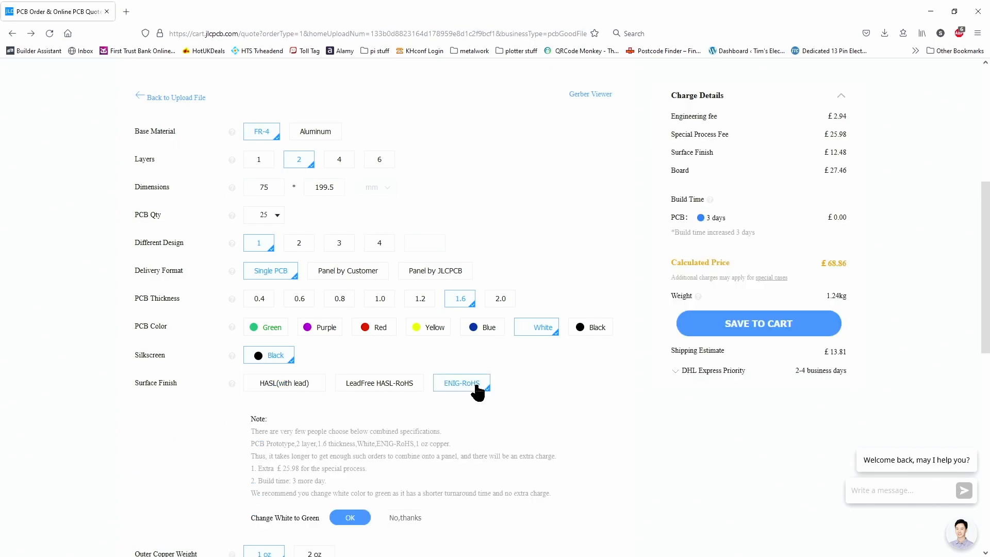
pyautogui.click(294, 392)
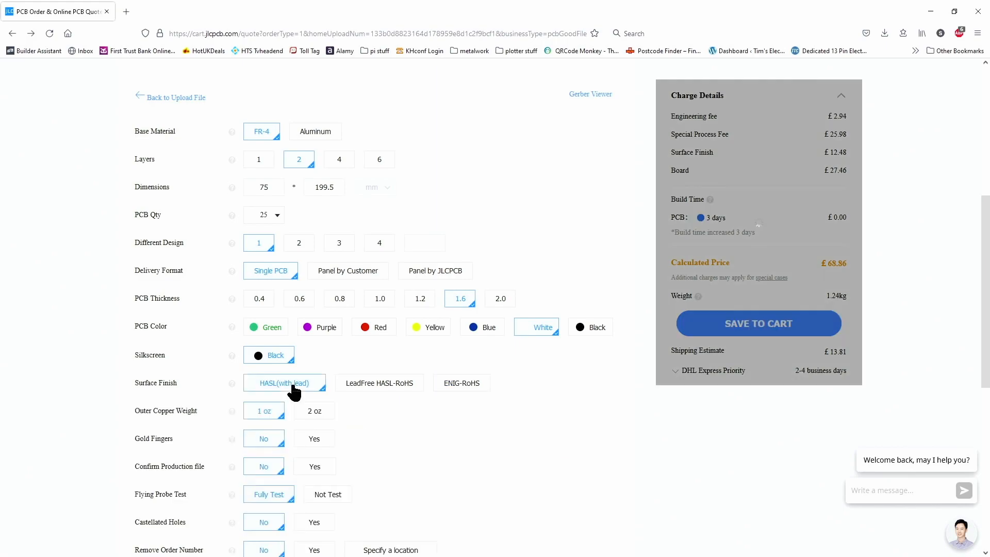
pyautogui.click(391, 393)
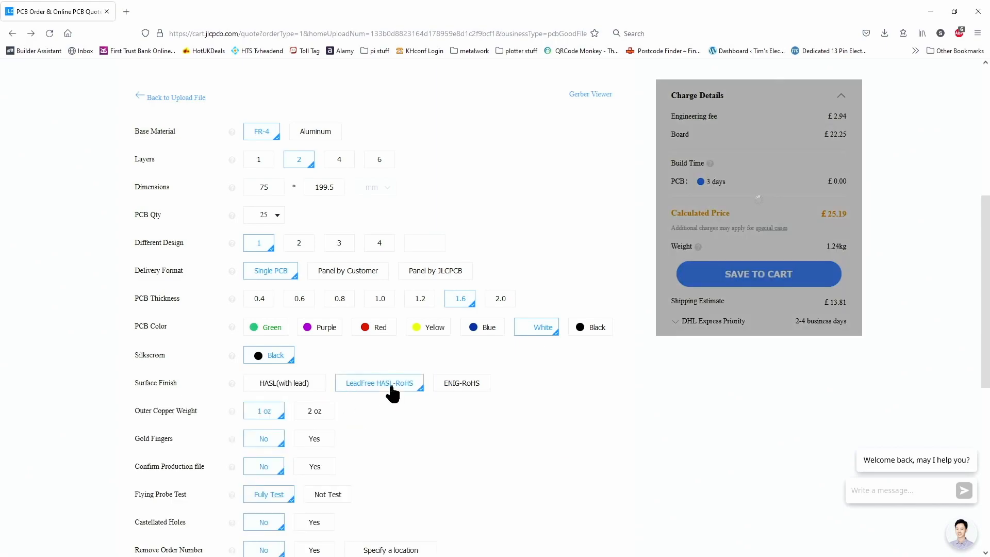
pyautogui.click(299, 388)
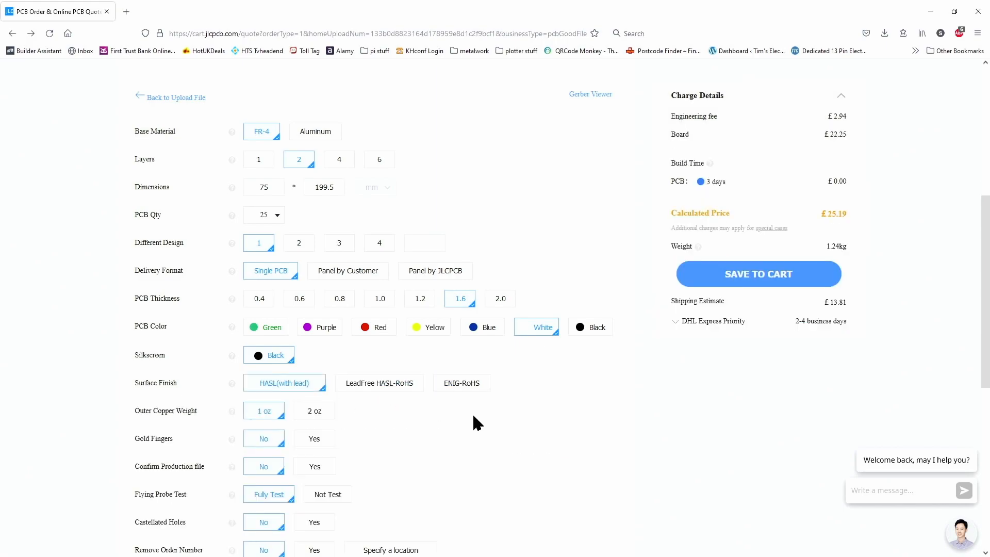
# Step: Try a 2 oz outer copper weight, then set it back to 1 oz
pyautogui.scroll(-2, 473, 415)
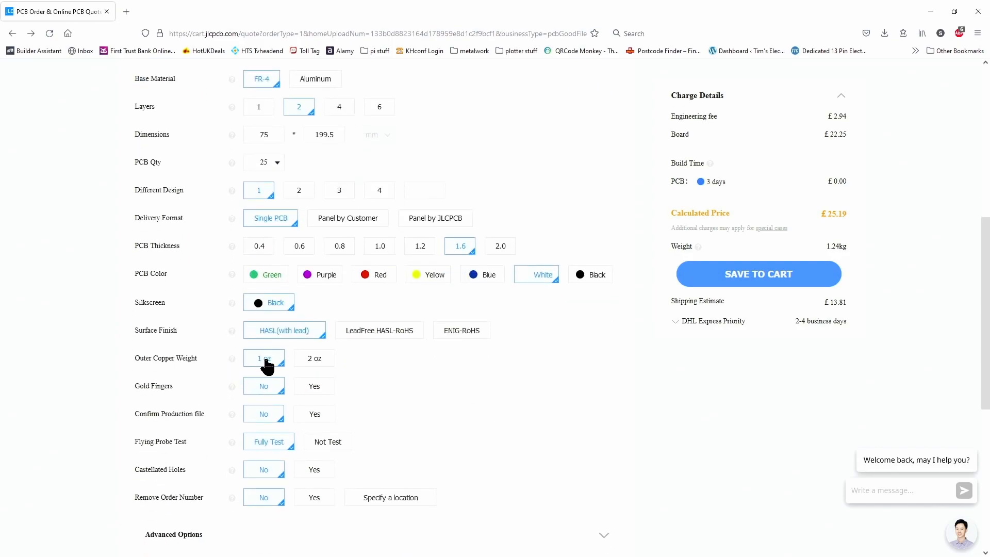
pyautogui.click(321, 361)
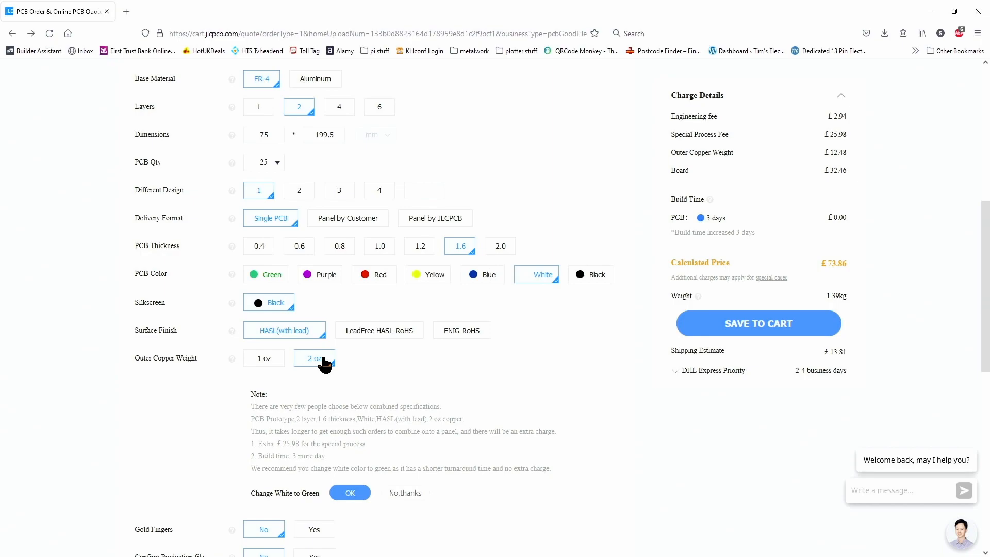
pyautogui.click(266, 360)
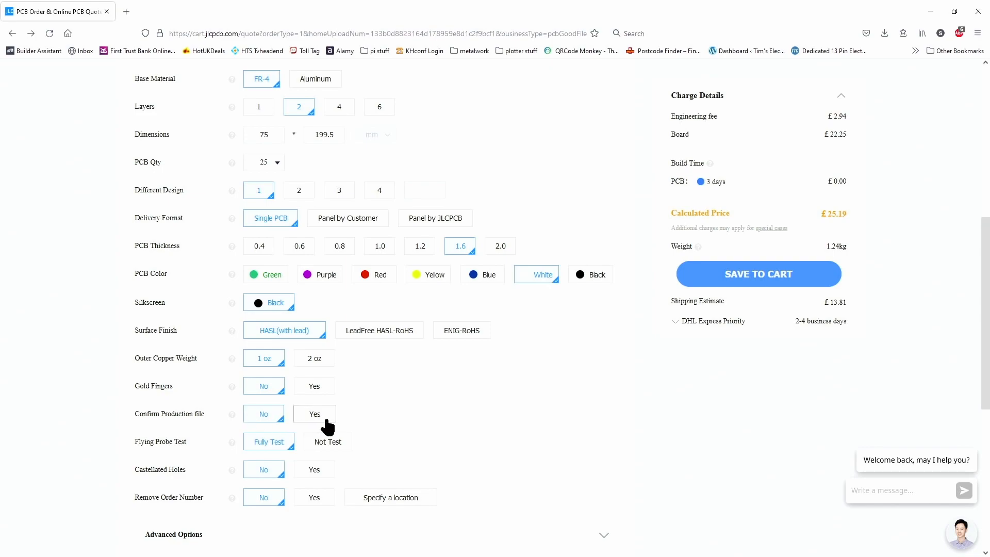
# Step: Try the Not Test flying probe option, then set it back to Fully Test
pyautogui.scroll(-1, 326, 422)
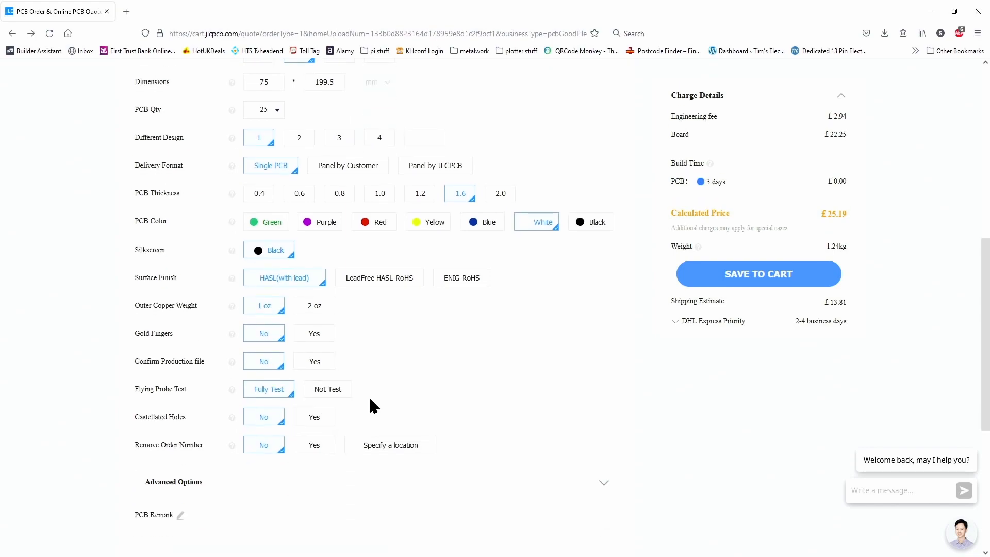
pyautogui.click(322, 396)
pyautogui.click(272, 396)
# Step: Set Remove Order Number to Yes and enable ordering a stencil together with the PCB
pyautogui.click(315, 448)
pyautogui.scroll(-4, 389, 413)
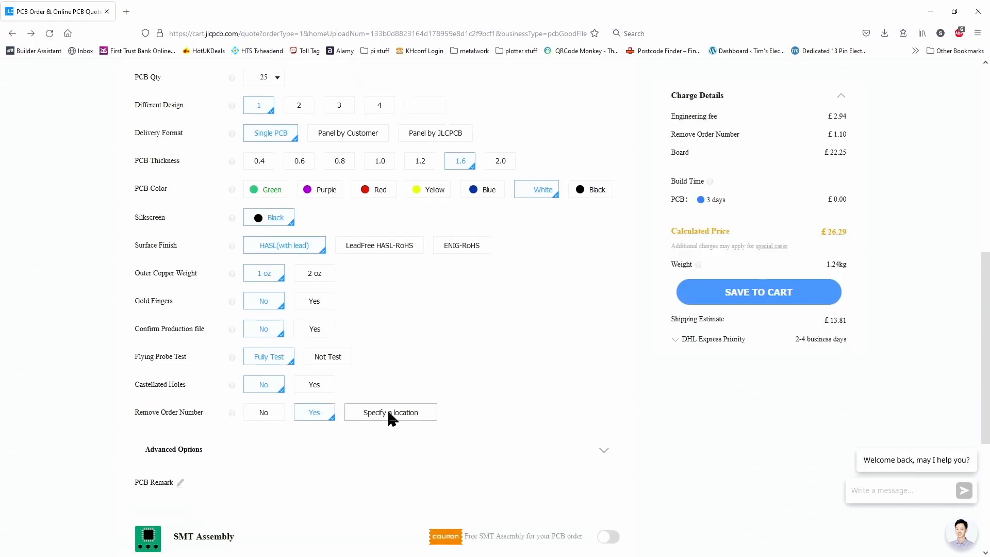
pyautogui.scroll(-1, 321, 394)
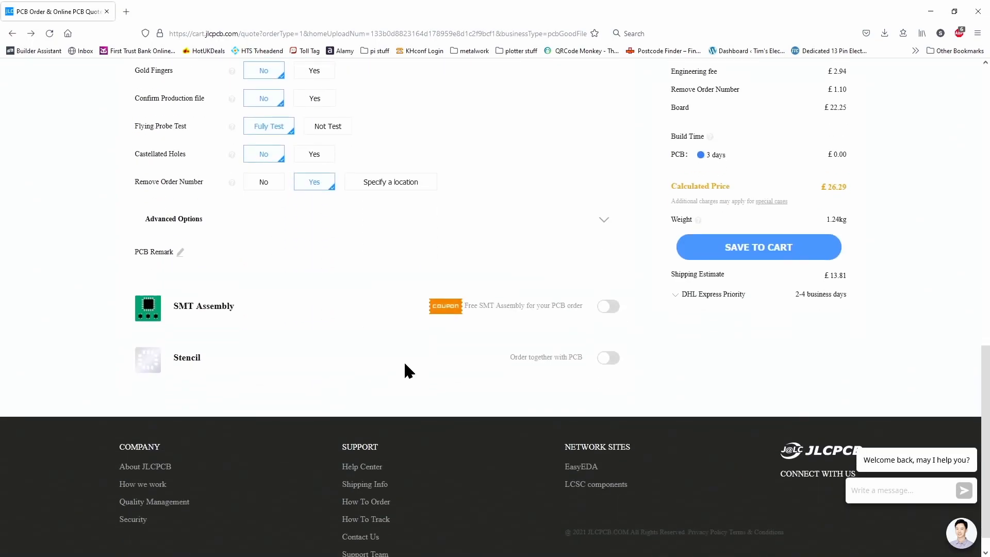
pyautogui.click(606, 358)
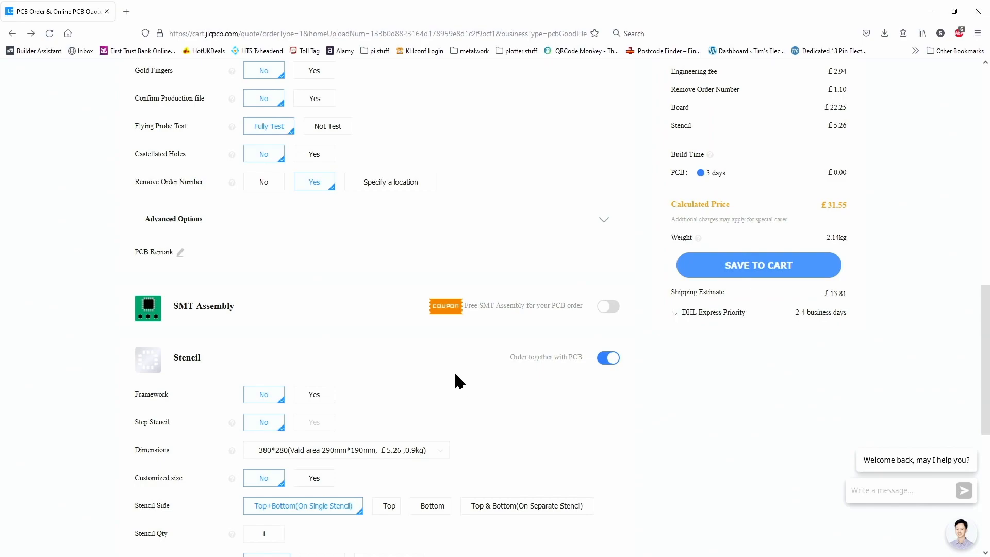
# Step: Try adding a stencil framework, then set Framework back to No
pyautogui.click(313, 397)
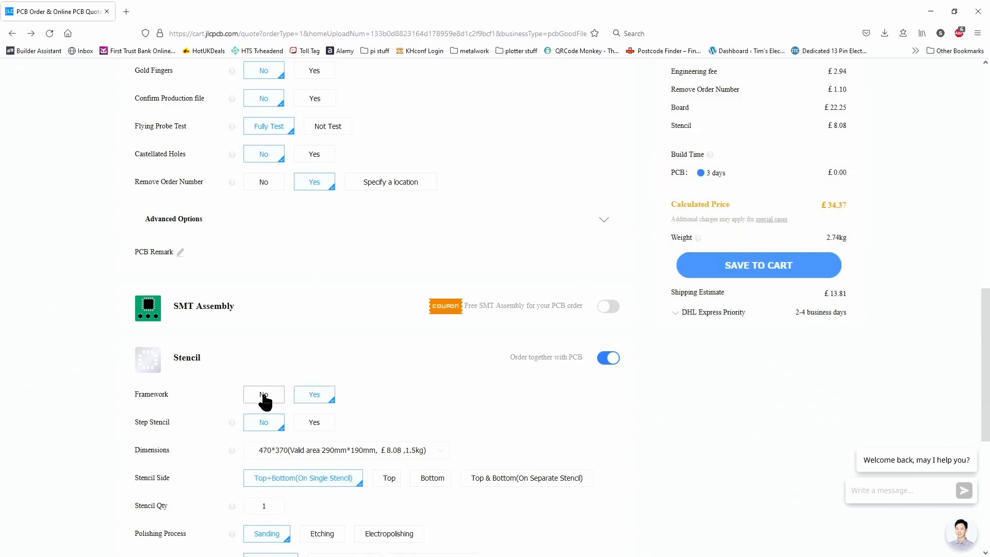
pyautogui.click(265, 397)
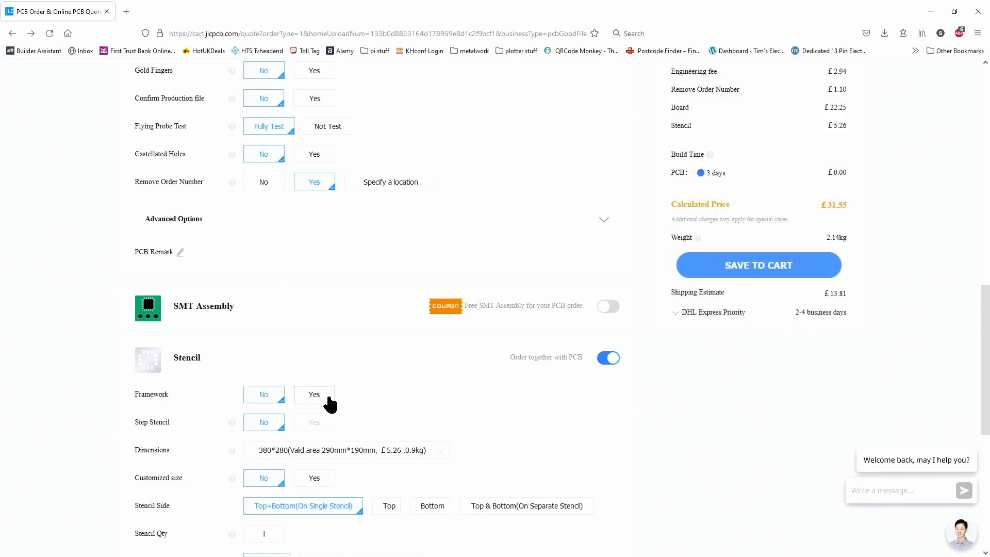
# Step: Add a stencil framework and open the stencil dimensions list without changing the size
pyautogui.click(324, 400)
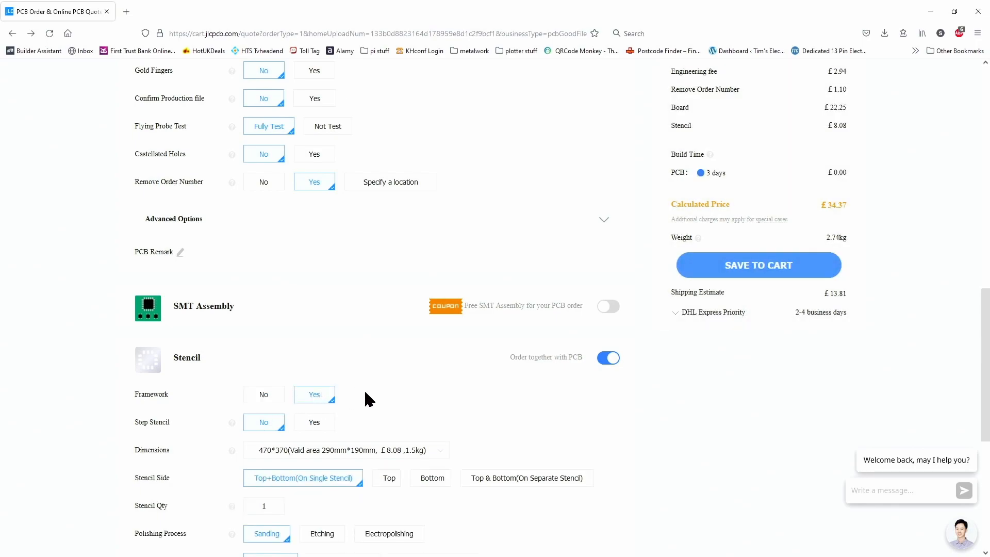
pyautogui.scroll(-1, 429, 407)
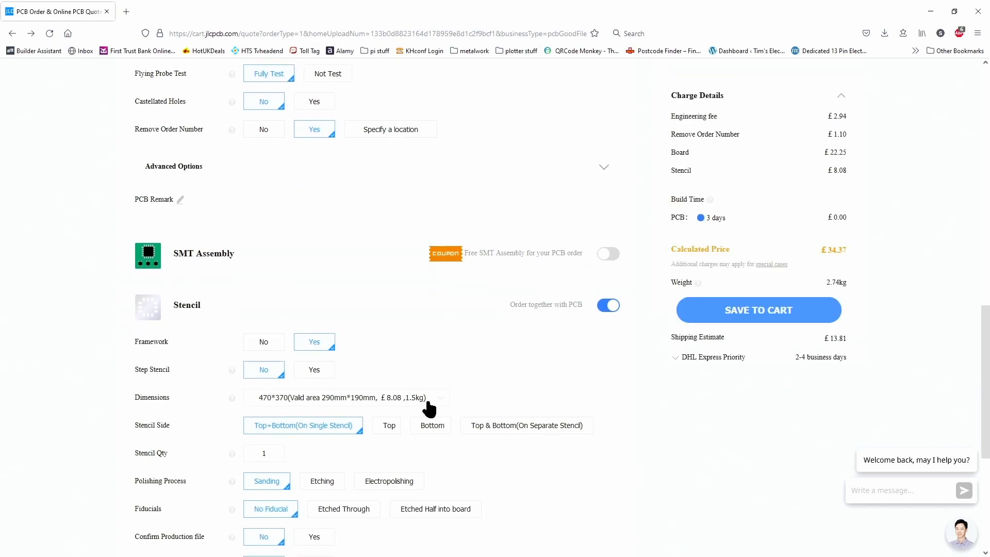
pyautogui.click(436, 400)
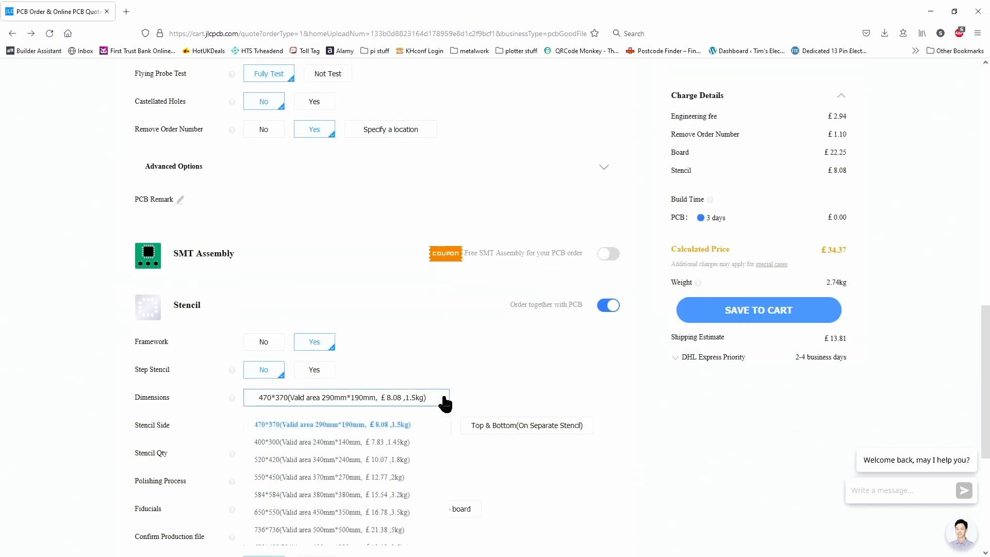
pyautogui.click(482, 386)
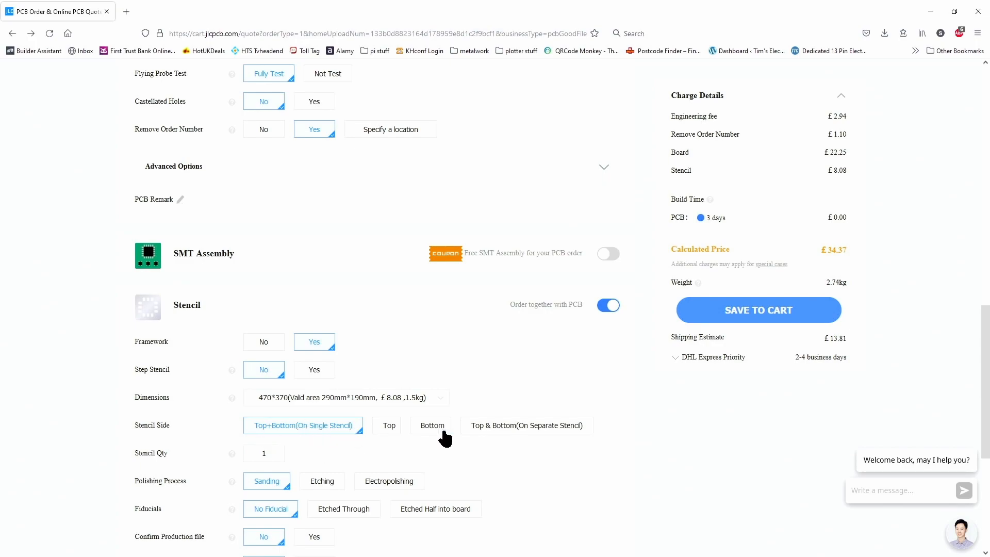
# Step: Try separate Top & Bottom stencils, then set Stencil Side back to Top+Bottom on a single stencil
pyautogui.click(522, 436)
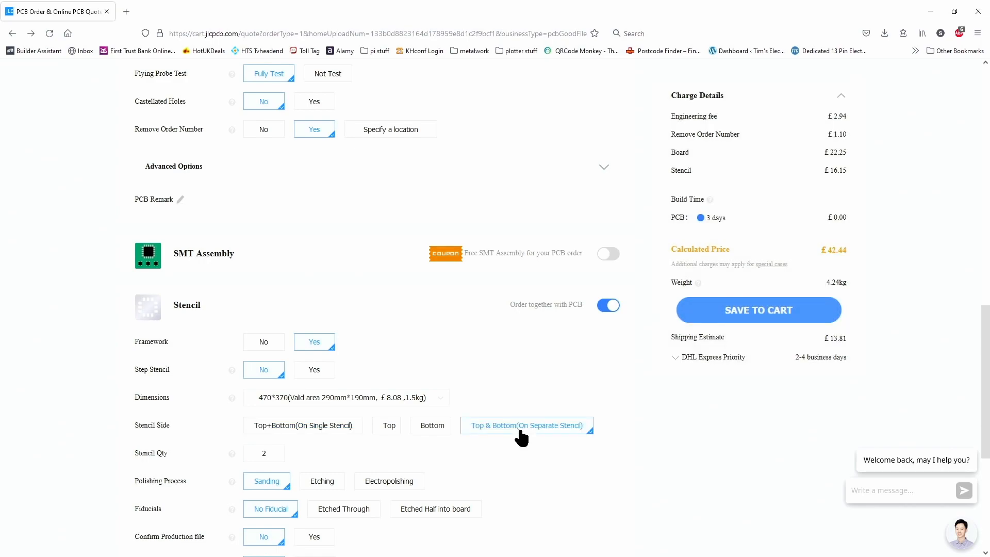
pyautogui.click(327, 430)
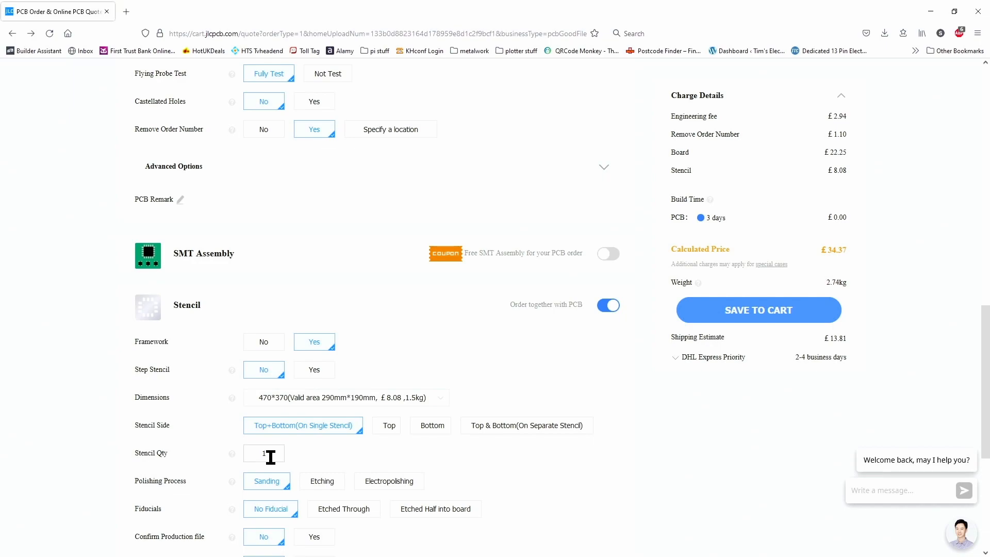
# Step: Try the Etching polishing process, then set it back to Sanding
pyautogui.click(323, 486)
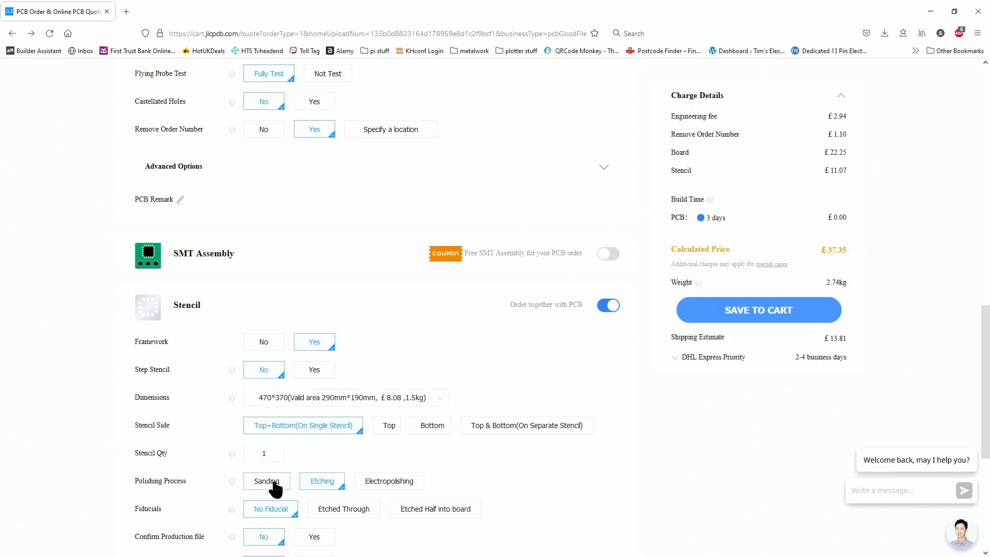
pyautogui.scroll(-1, 332, 482)
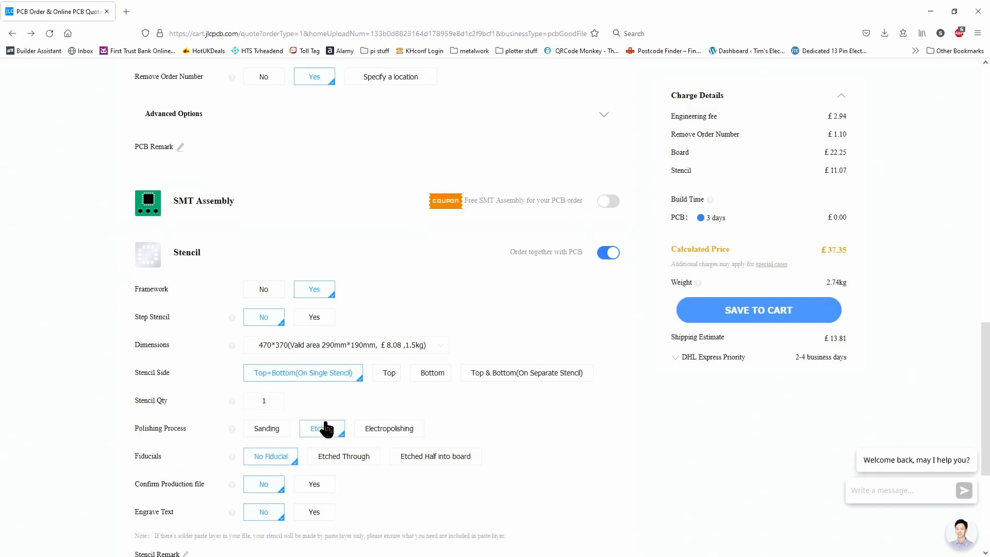
pyautogui.click(274, 431)
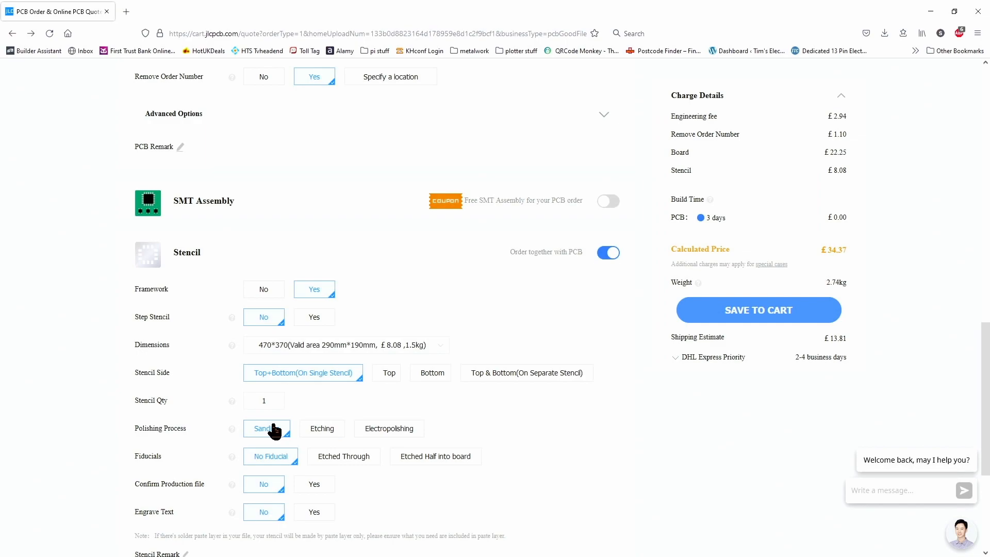
pyautogui.scroll(-1, 272, 431)
pyautogui.scroll(12, 615, 415)
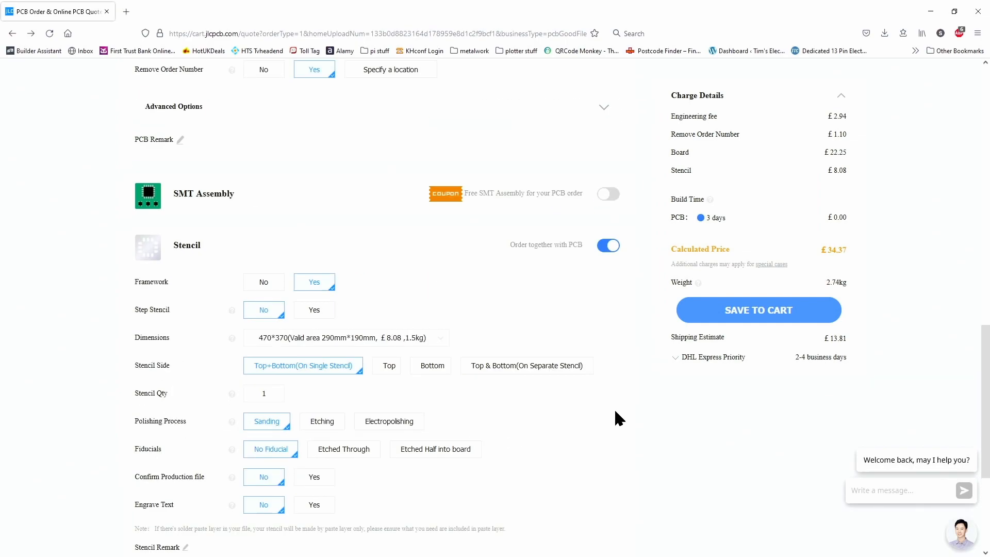
# Step: Open and review the list of available shipping methods and costs, then close it
pyautogui.scroll(4, 617, 418)
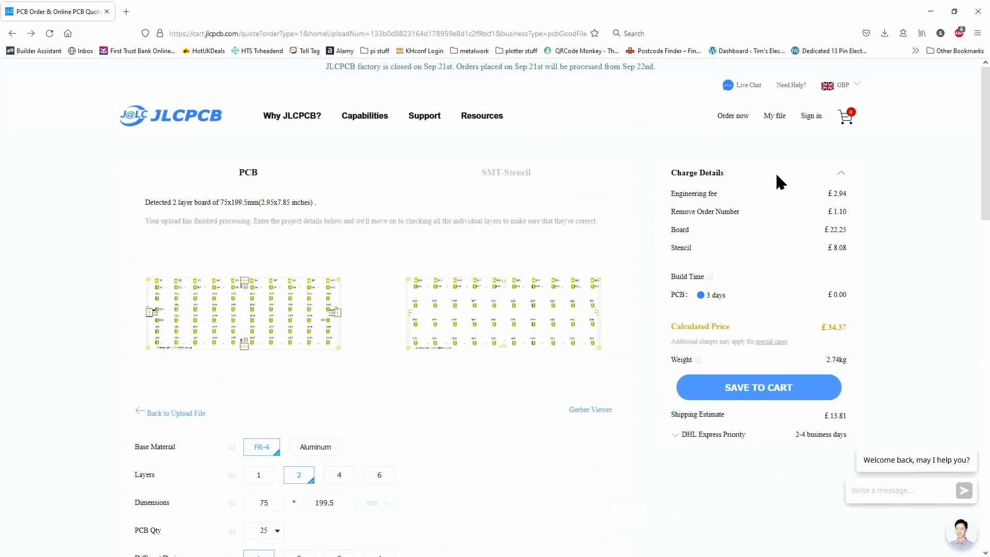
pyautogui.click(694, 435)
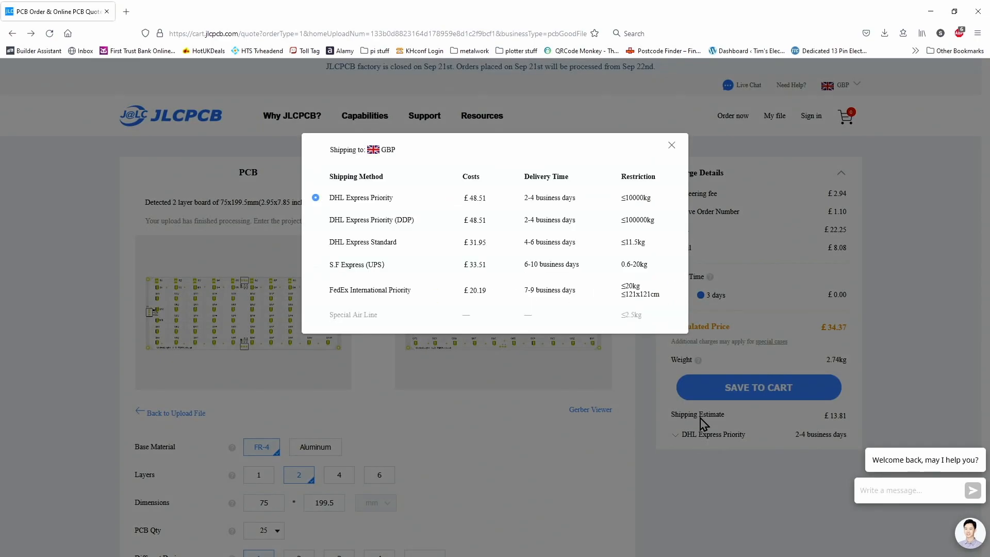
pyautogui.click(898, 280)
pyautogui.scroll(-2, 738, 427)
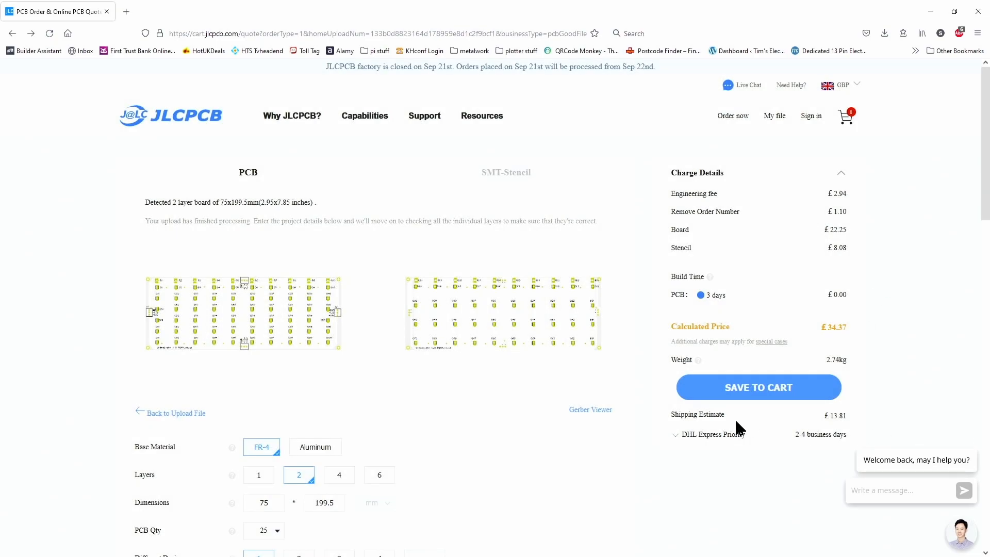